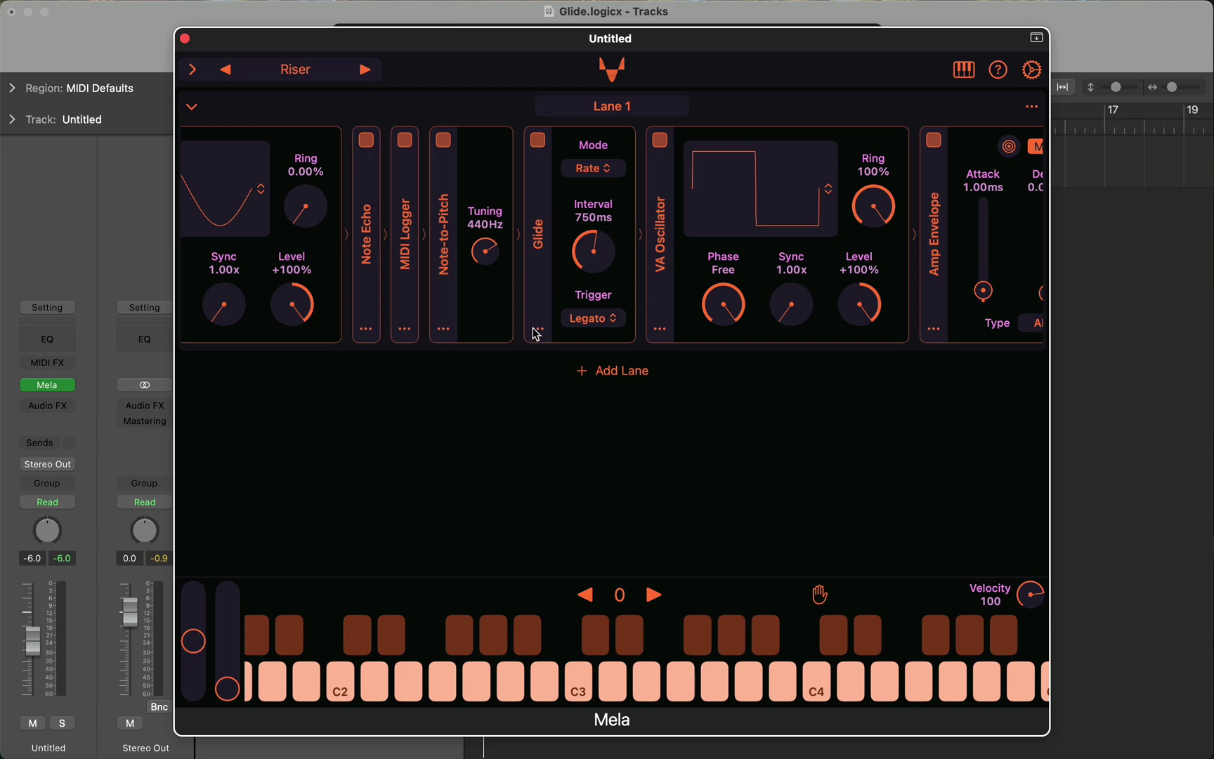
- Audition the Riser patch with note C3 and switch off the VA Oscillator, Glide, Note-to-Pitch, MIDI Logger and Note Echo modules
{"action": "scroll", "coordinate": [520, 276], "scroll_direction": "right", "scroll_amount": 1}
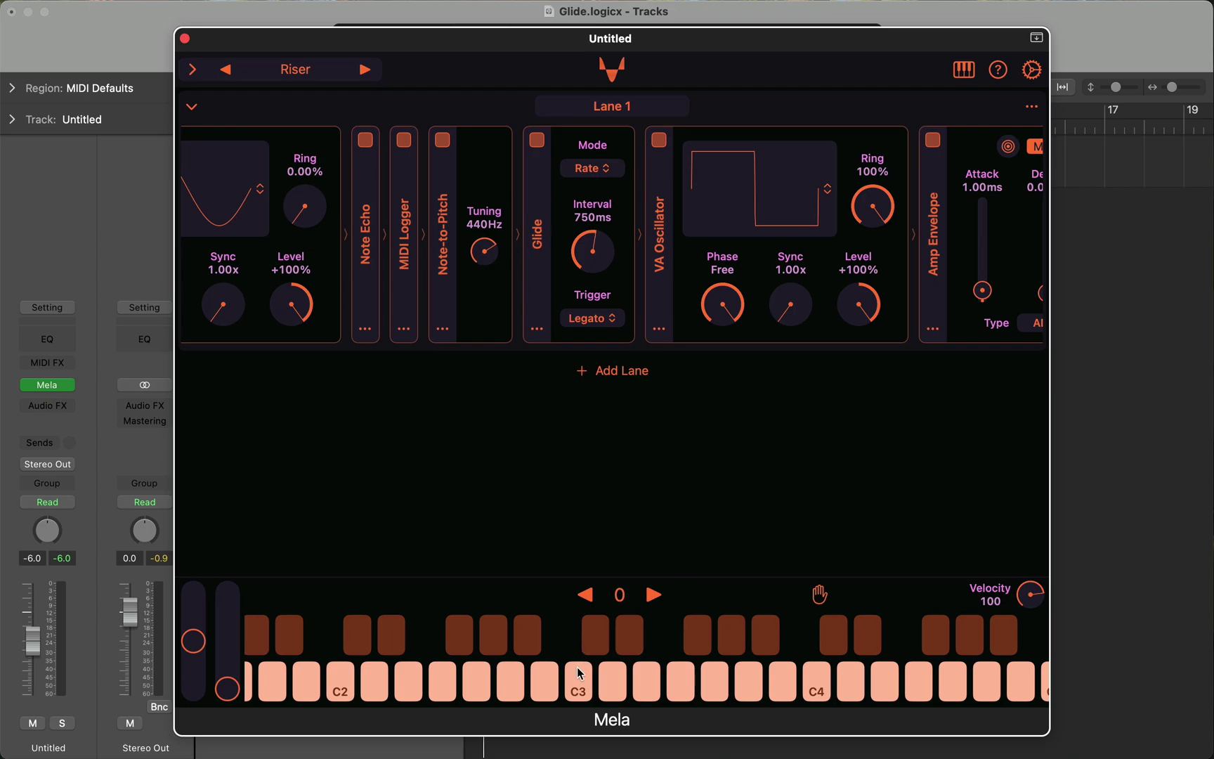
{"action": "left_click", "coordinate": [581, 693]}
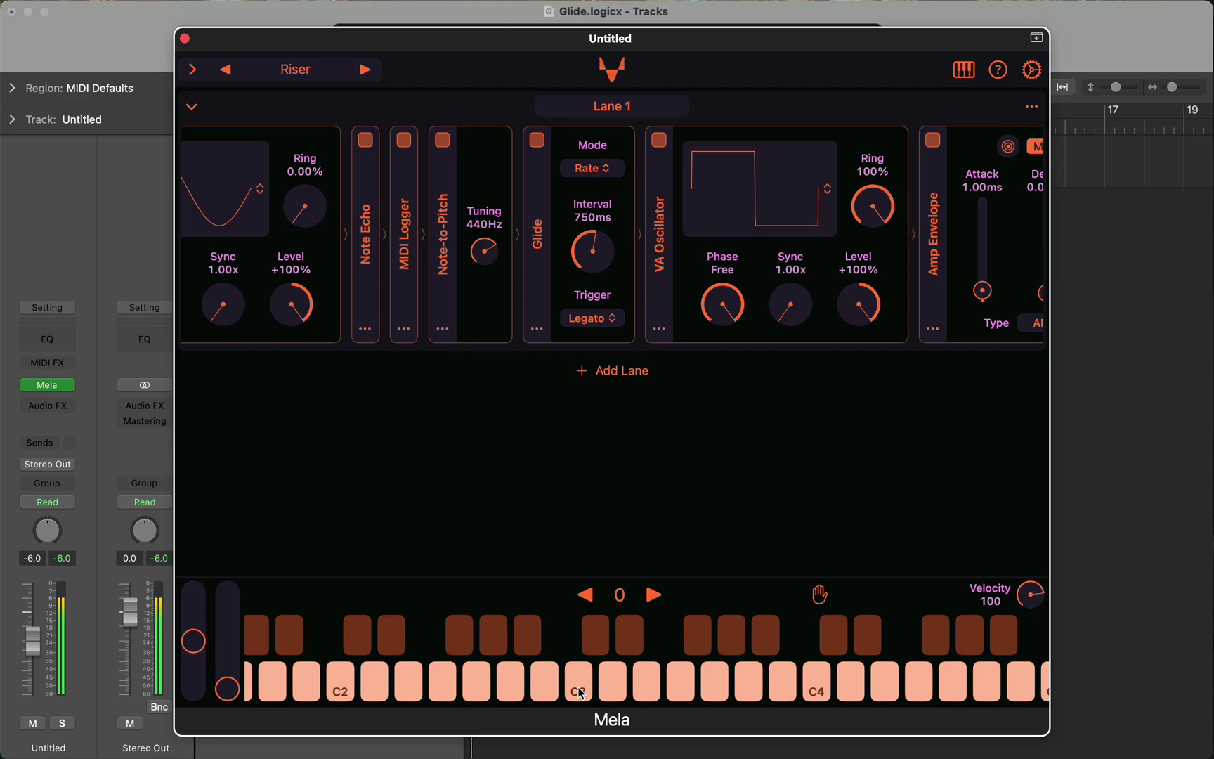
{"action": "left_click", "coordinate": [659, 140]}
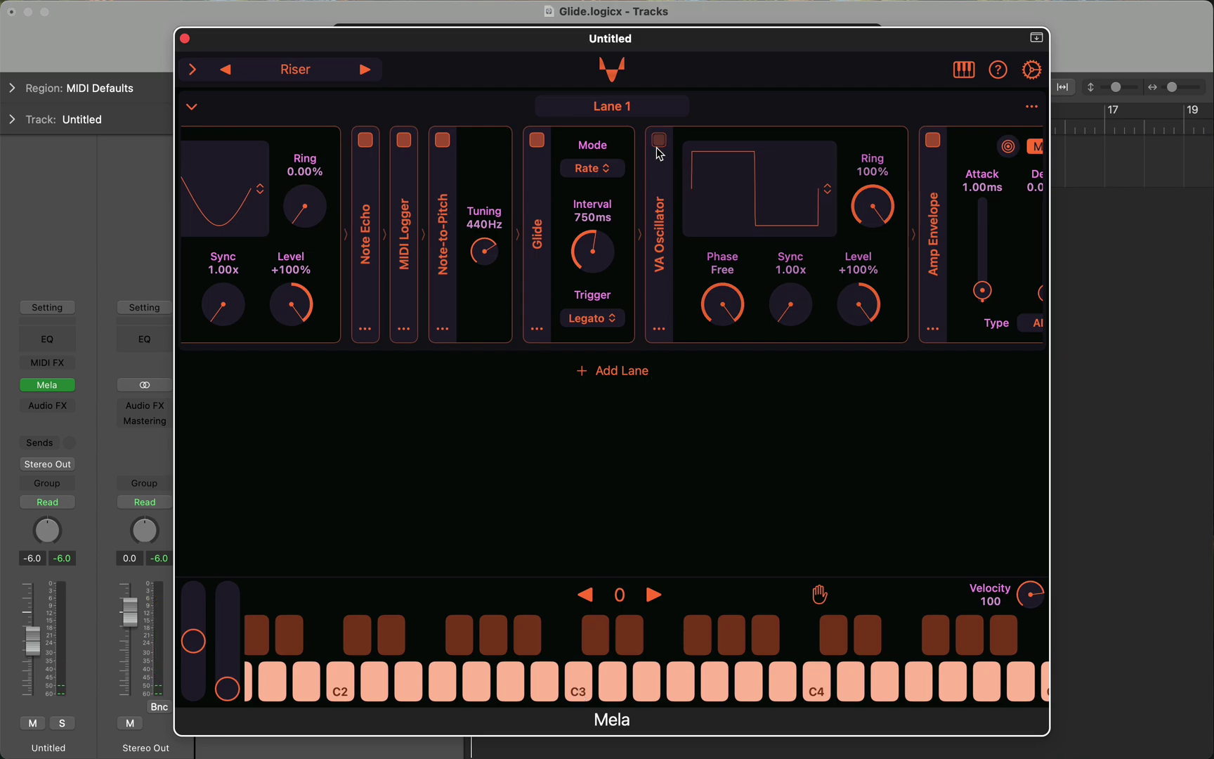
{"action": "left_click", "coordinate": [536, 140]}
{"action": "left_click", "coordinate": [443, 139]}
{"action": "left_click", "coordinate": [404, 140]}
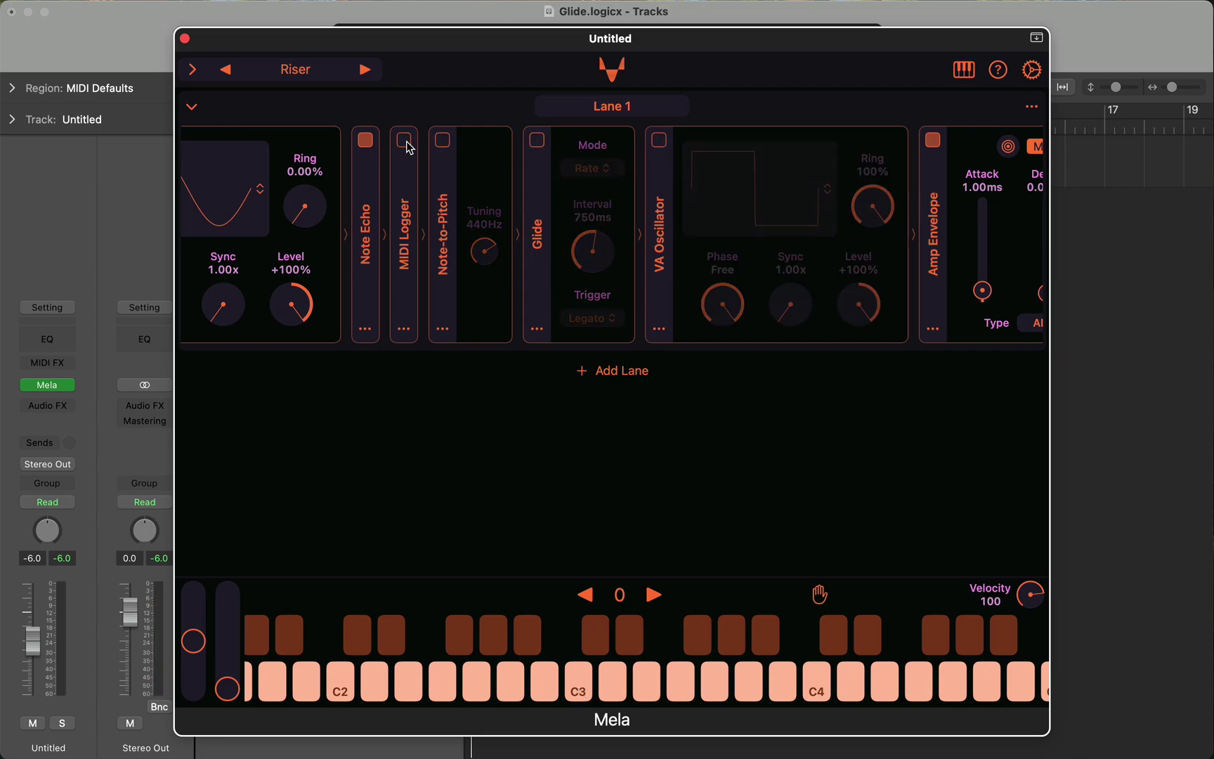
{"action": "left_click", "coordinate": [366, 140]}
- Expand the Note Length module at the start of the lane and briefly inspect the Note-to-Pitch 2 settings
{"action": "scroll", "coordinate": [375, 153], "scroll_direction": "left", "scroll_amount": 5}
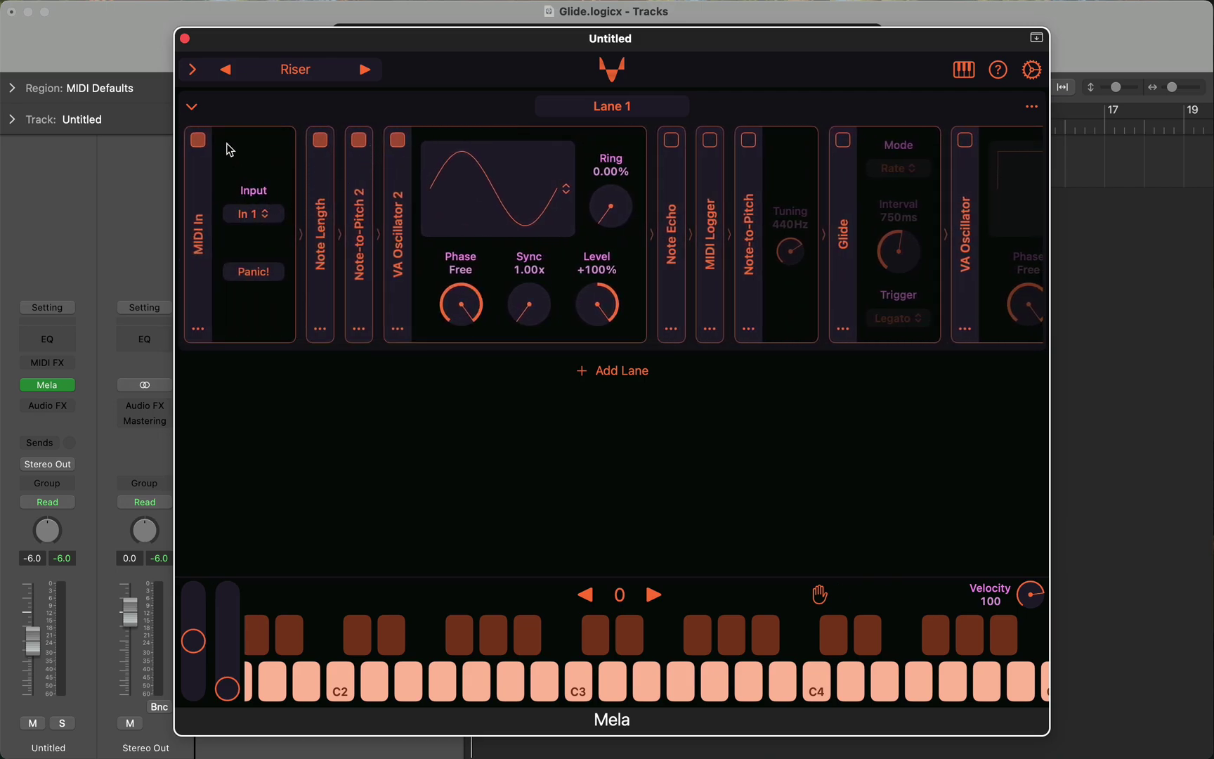
{"action": "left_click", "coordinate": [324, 247]}
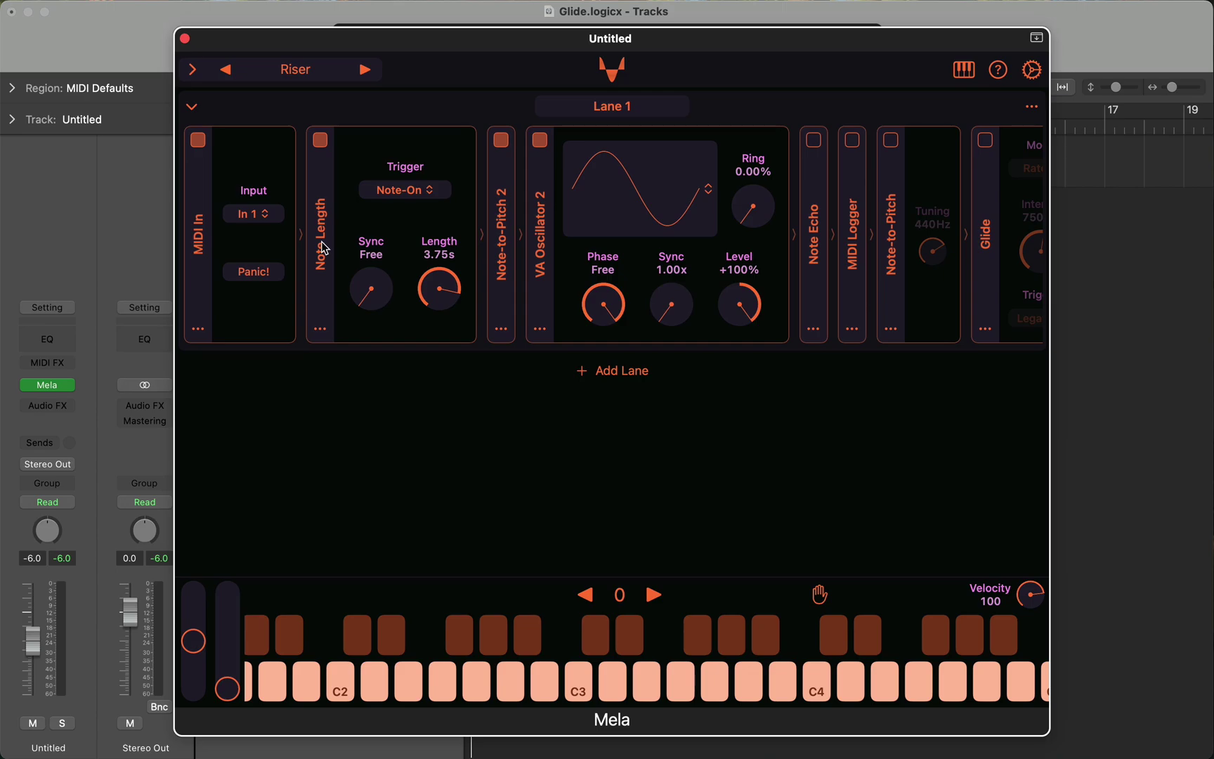
{"action": "left_click", "coordinate": [508, 262]}
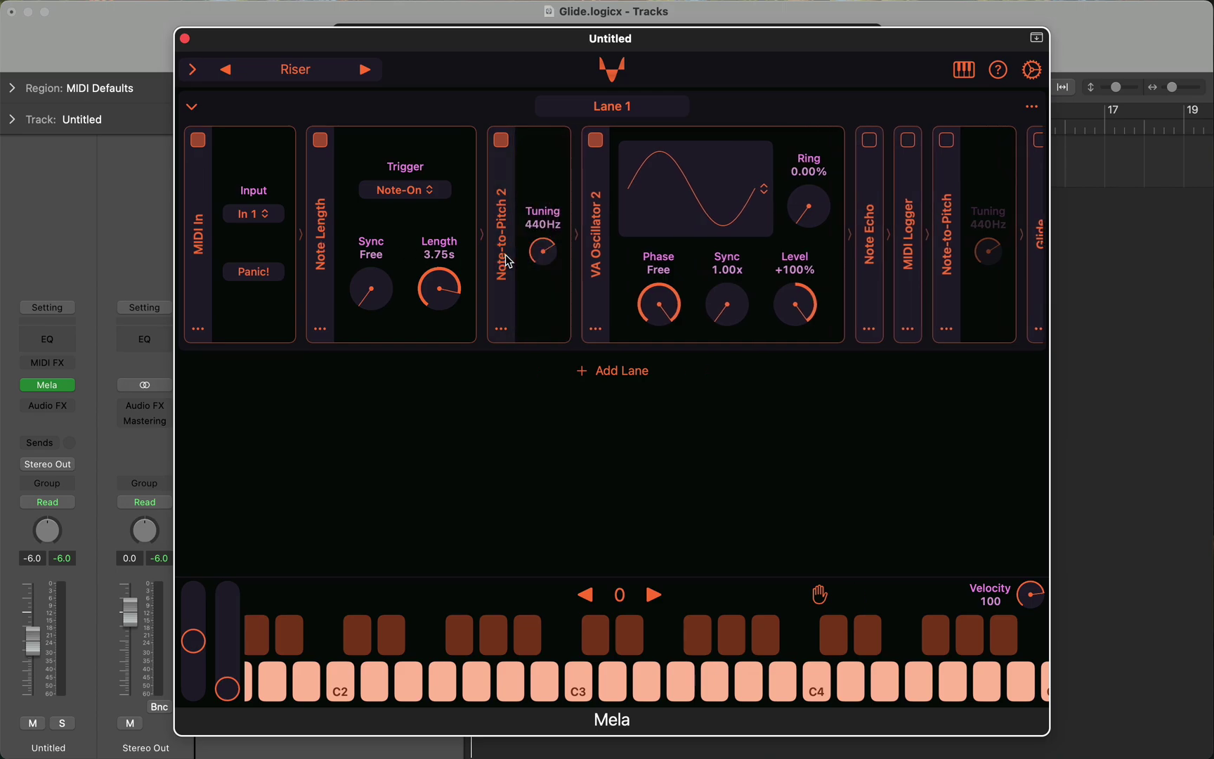
{"action": "left_click", "coordinate": [509, 261]}
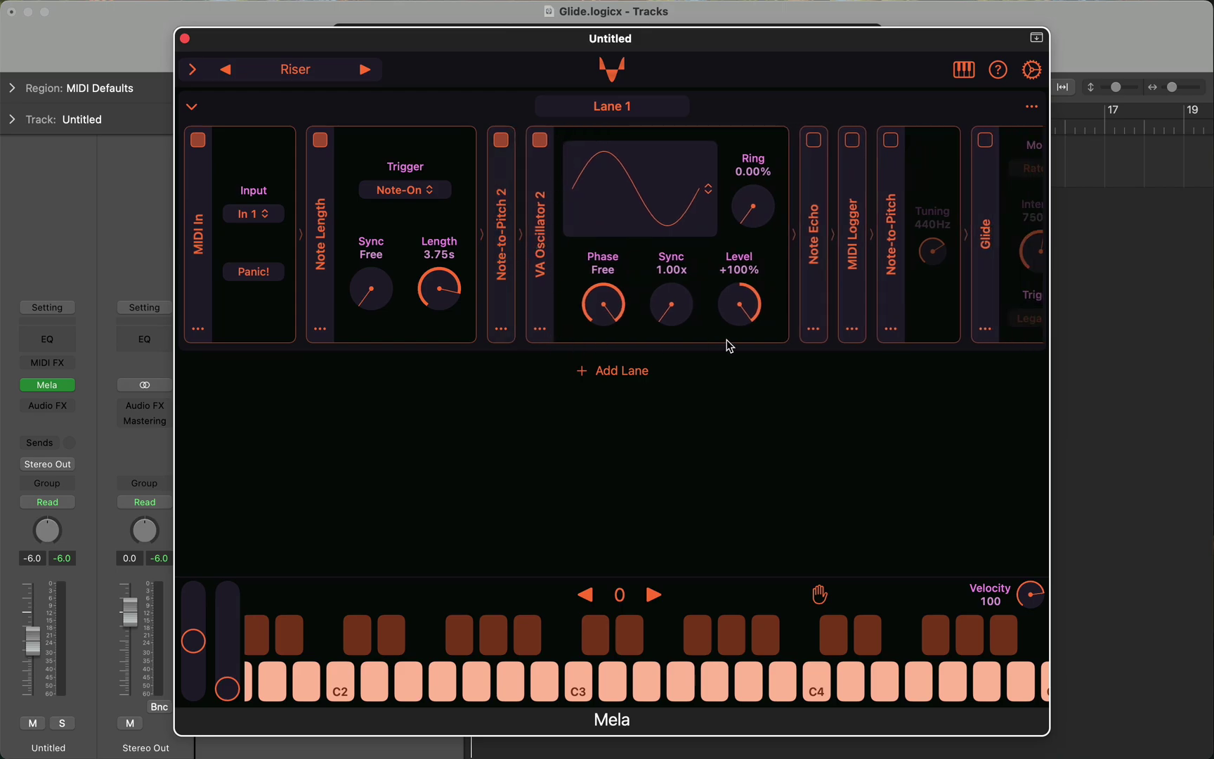
- Audition the active modules with note C3 and examine the Amp Envelope and Audio Out settings at the lane's end
{"action": "left_click", "coordinate": [592, 692]}
{"action": "scroll", "coordinate": [694, 304], "scroll_direction": "right", "scroll_amount": 5}
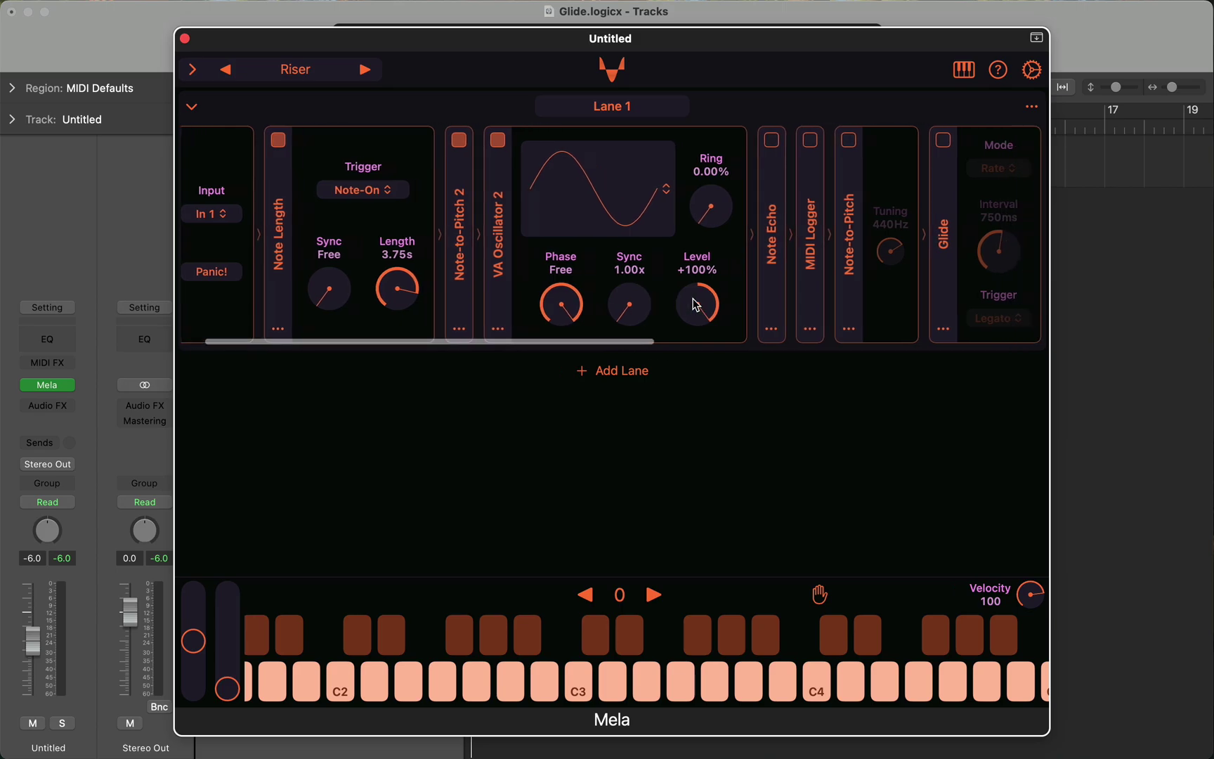
{"action": "scroll", "coordinate": [696, 303], "scroll_direction": "right", "scroll_amount": 3}
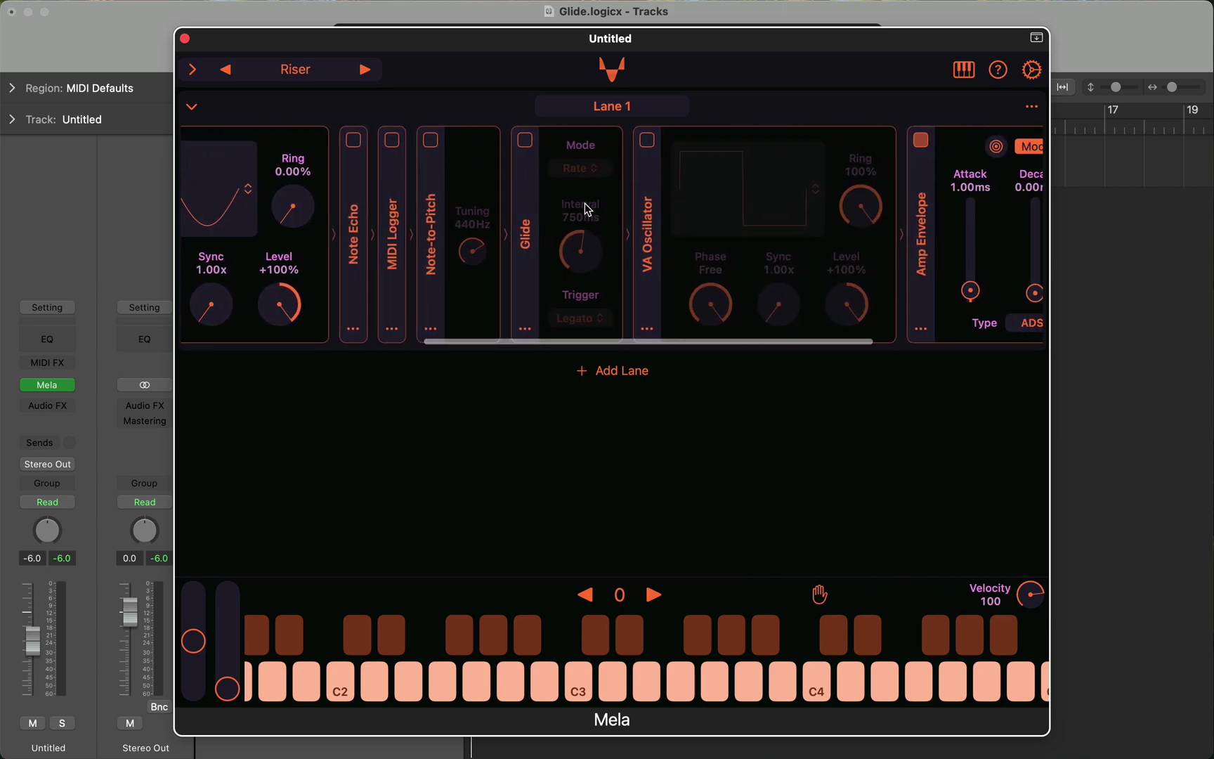
{"action": "scroll", "coordinate": [728, 229], "scroll_direction": "right", "scroll_amount": 6}
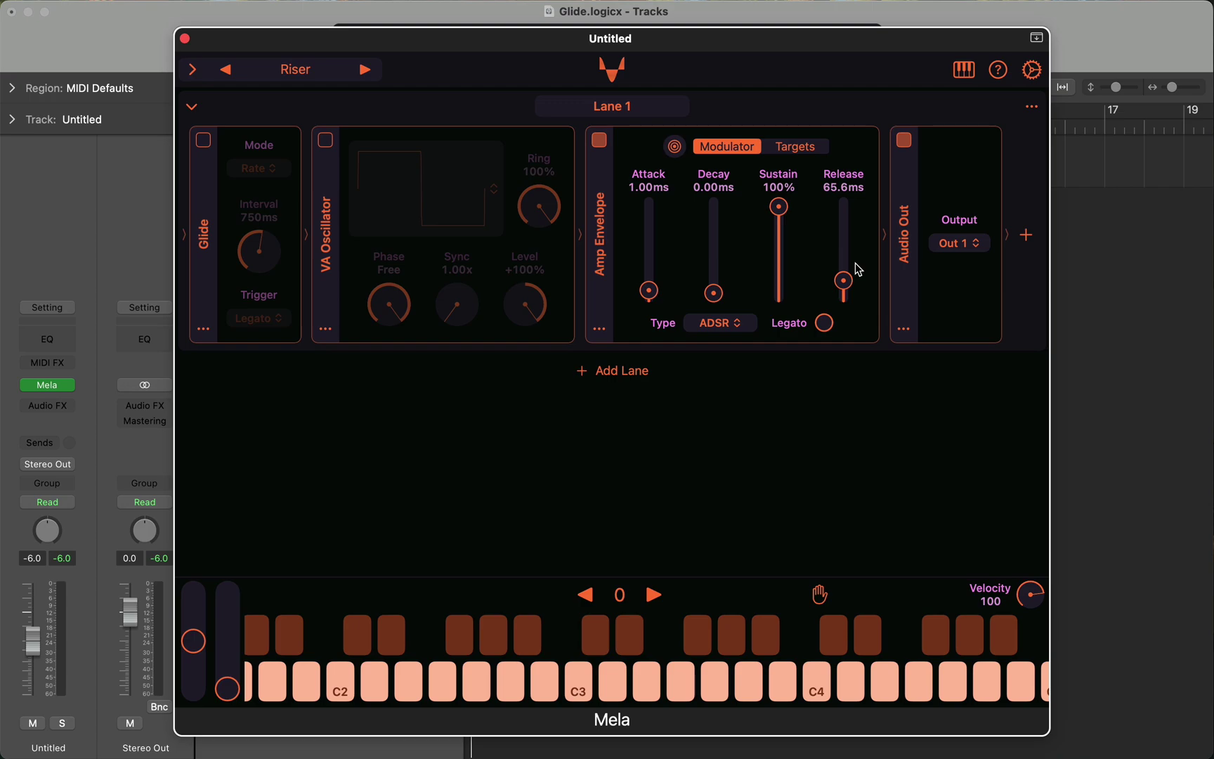
{"action": "scroll", "coordinate": [562, 232], "scroll_direction": "left", "scroll_amount": 15}
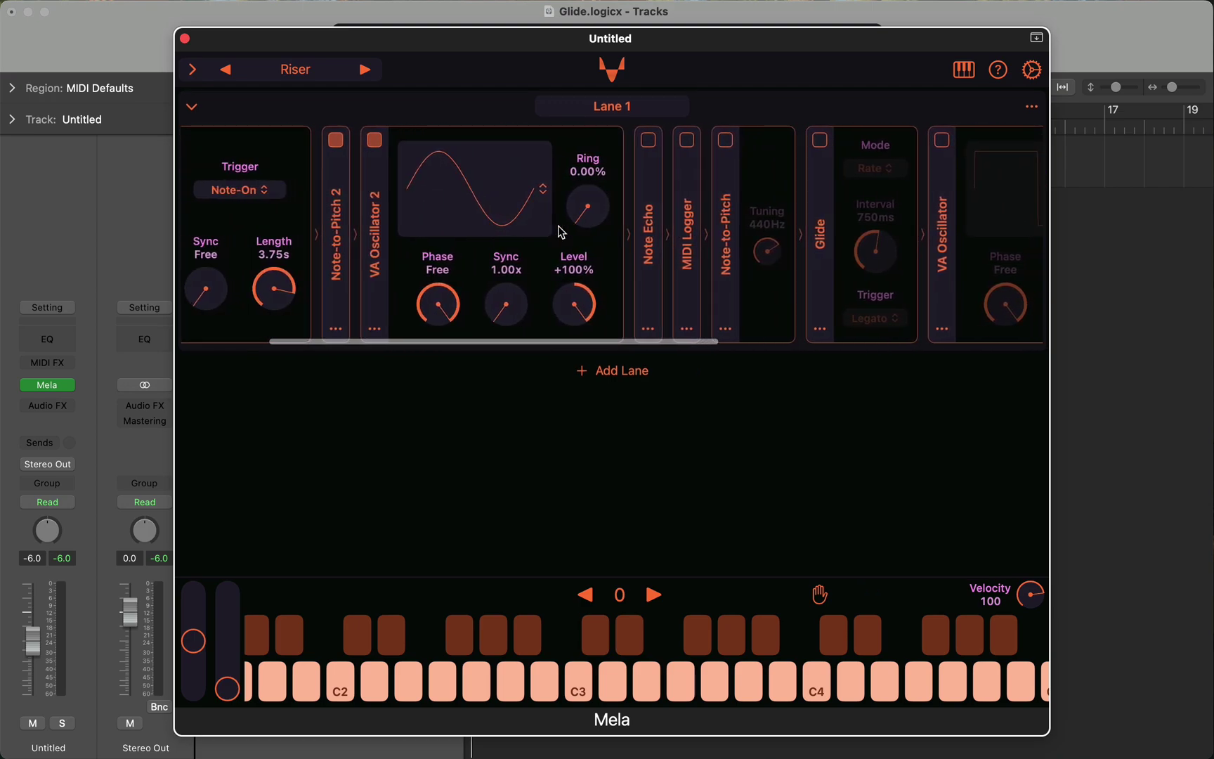
- Expand the Note Echo module, switch it on and review its settings alongside Note Length and VA Oscillator 2
{"action": "scroll", "coordinate": [561, 232], "scroll_direction": "right", "scroll_amount": 5}
{"action": "left_click", "coordinate": [477, 239]}
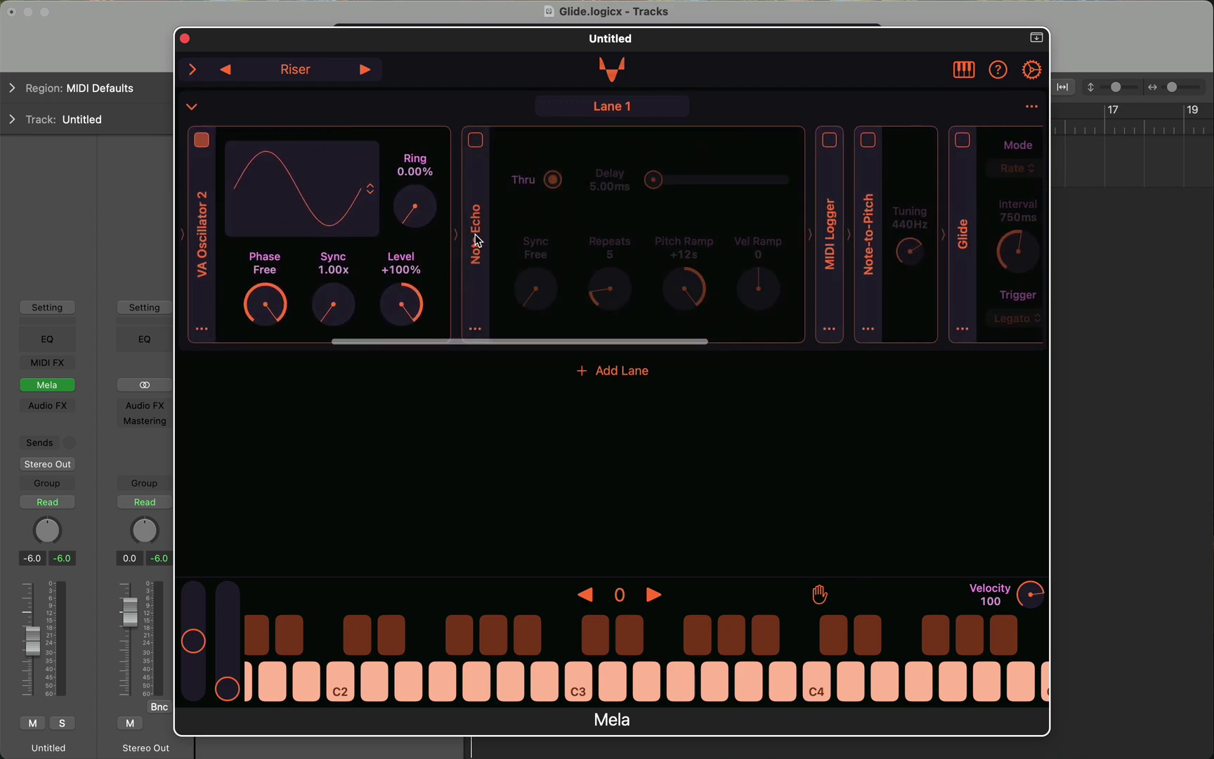
{"action": "left_click", "coordinate": [476, 142]}
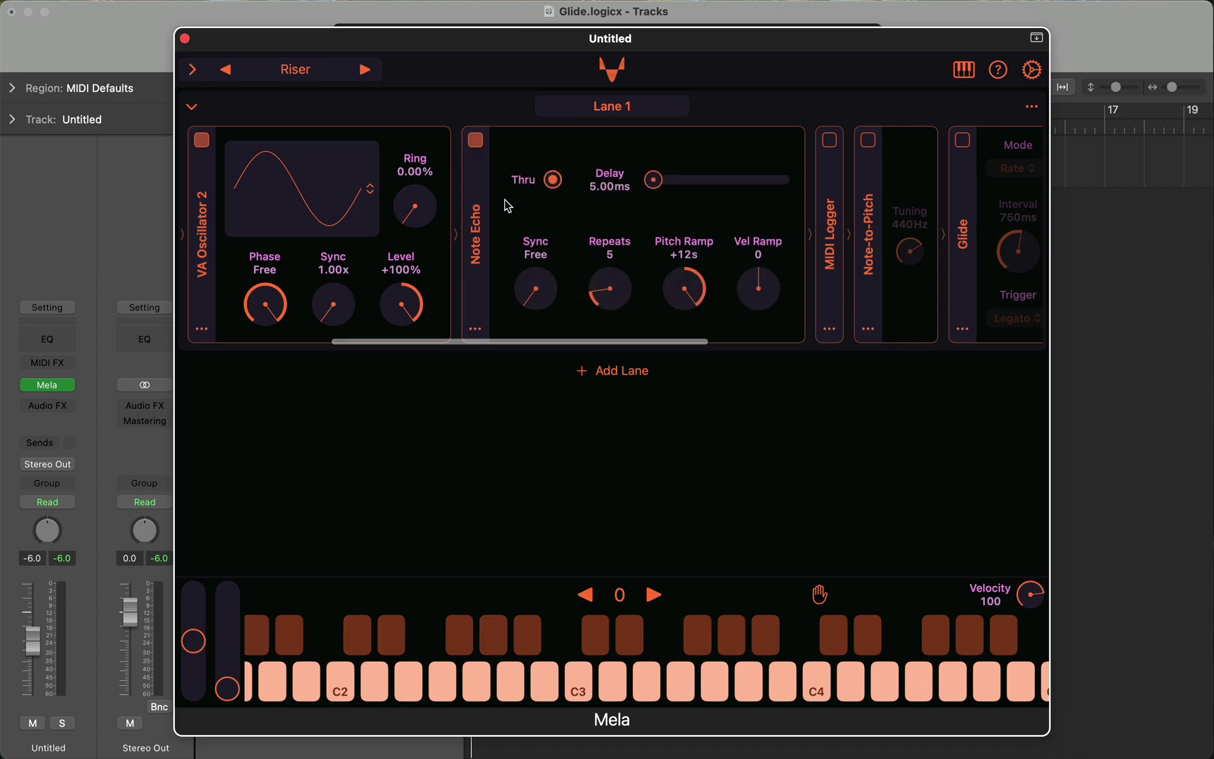
{"action": "scroll", "coordinate": [508, 205], "scroll_direction": "left", "scroll_amount": 5}
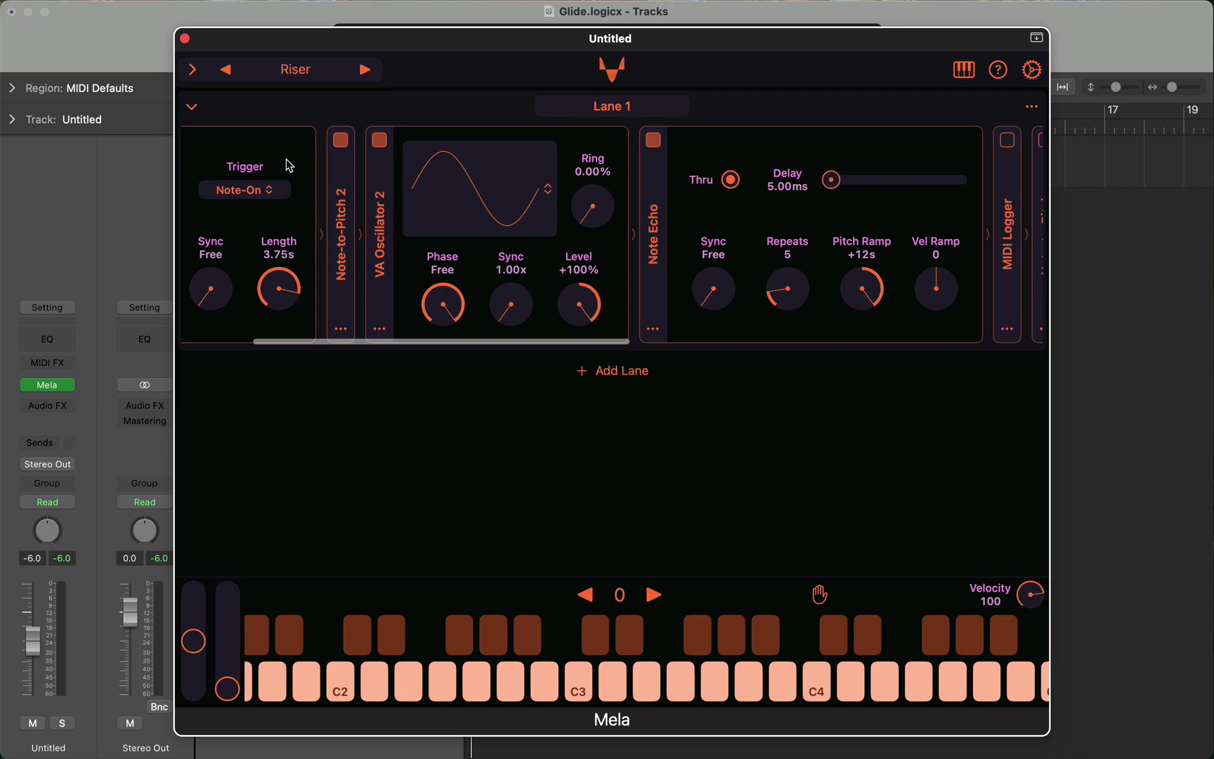
{"action": "scroll", "coordinate": [290, 166], "scroll_direction": "left", "scroll_amount": 2}
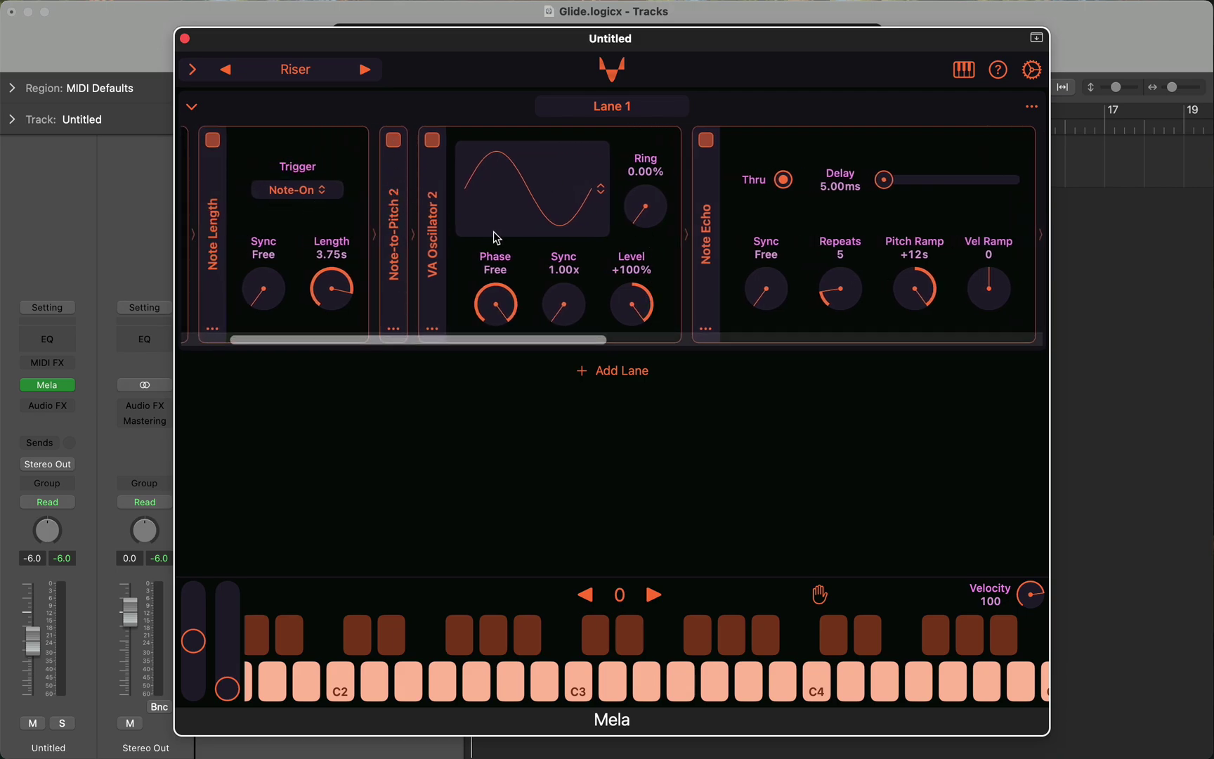
{"action": "scroll", "coordinate": [496, 238], "scroll_direction": "right", "scroll_amount": 5}
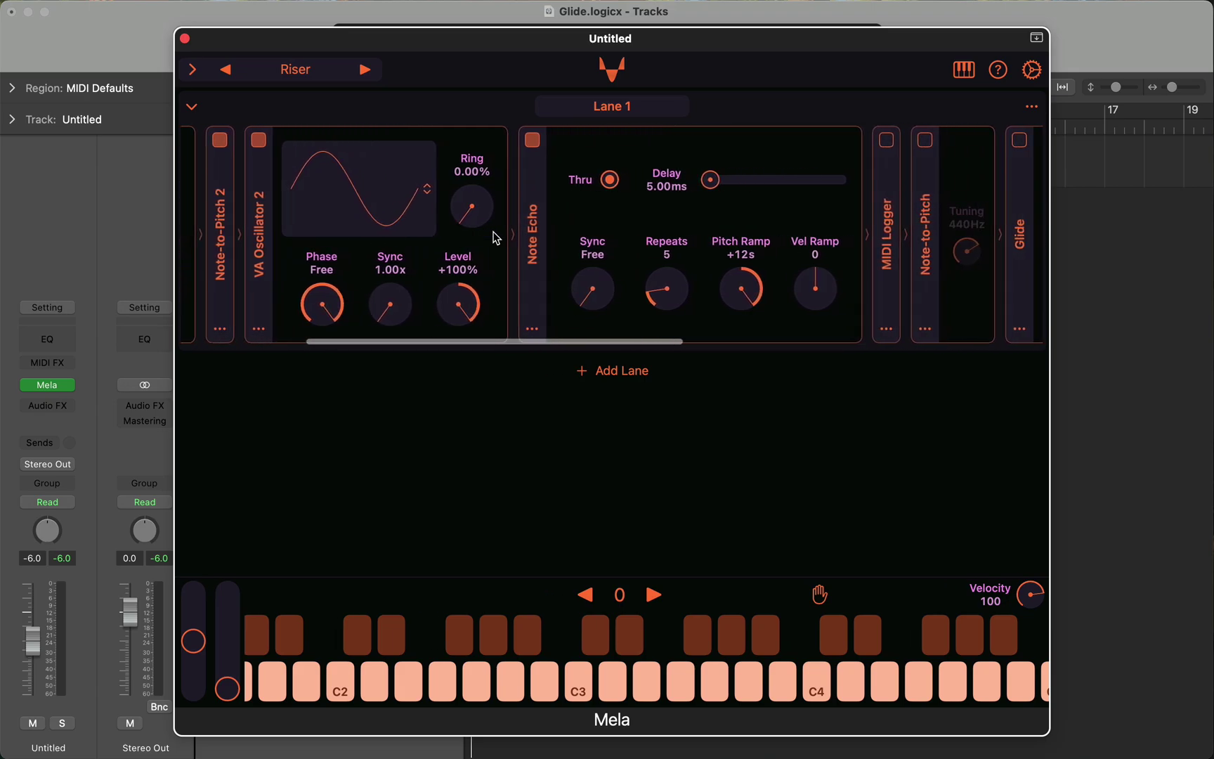
{"action": "scroll", "coordinate": [496, 237], "scroll_direction": "right", "scroll_amount": 3}
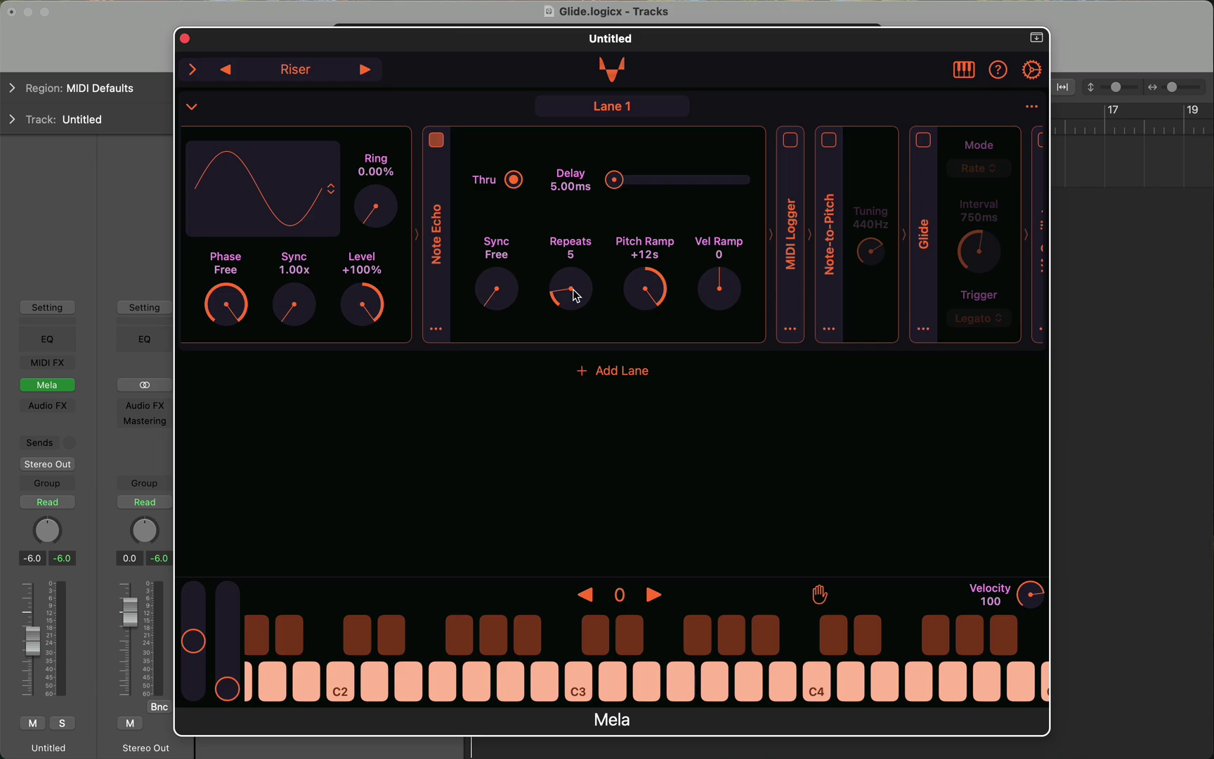
- Expand and switch on the MIDI Logger, clear its old entries and play C2 to log the echoed notes
{"action": "scroll", "coordinate": [713, 244], "scroll_direction": "right", "scroll_amount": 3}
{"action": "left_click", "coordinate": [696, 232]}
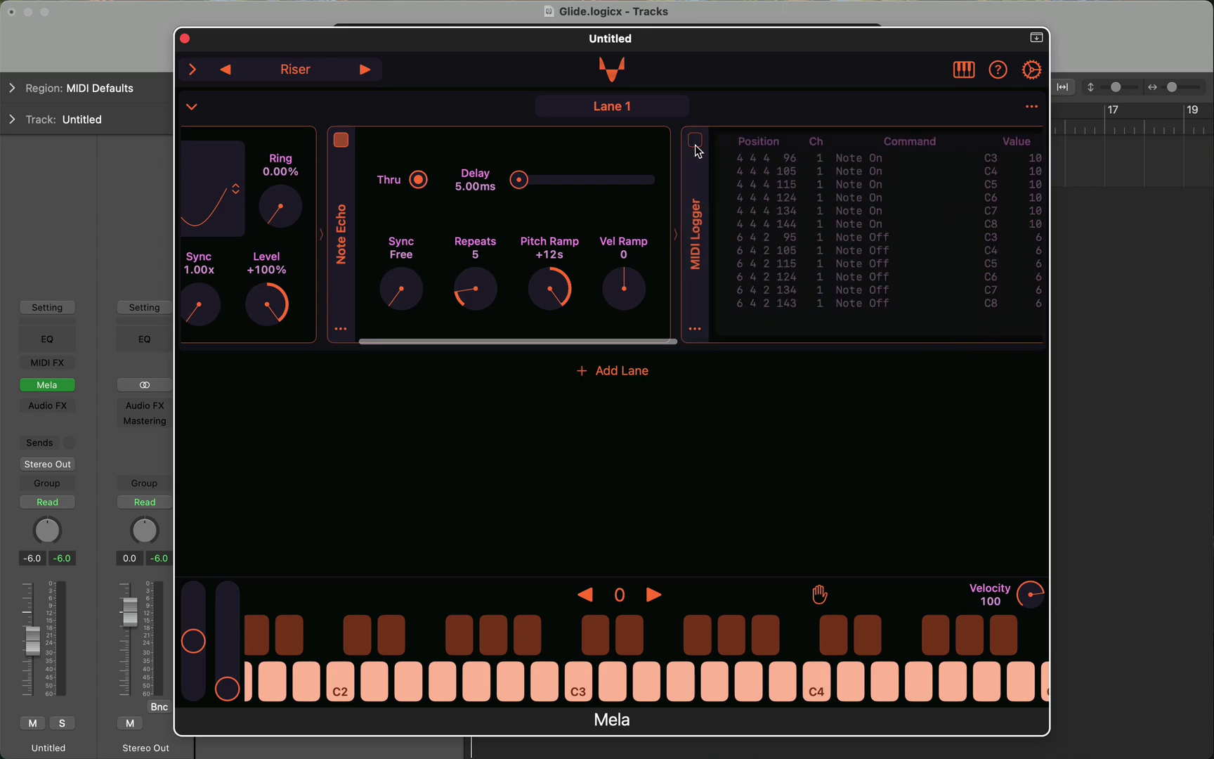
{"action": "right_click", "coordinate": [795, 249]}
{"action": "left_click", "coordinate": [815, 276]}
{"action": "scroll", "coordinate": [811, 279], "scroll_direction": "right", "scroll_amount": 3}
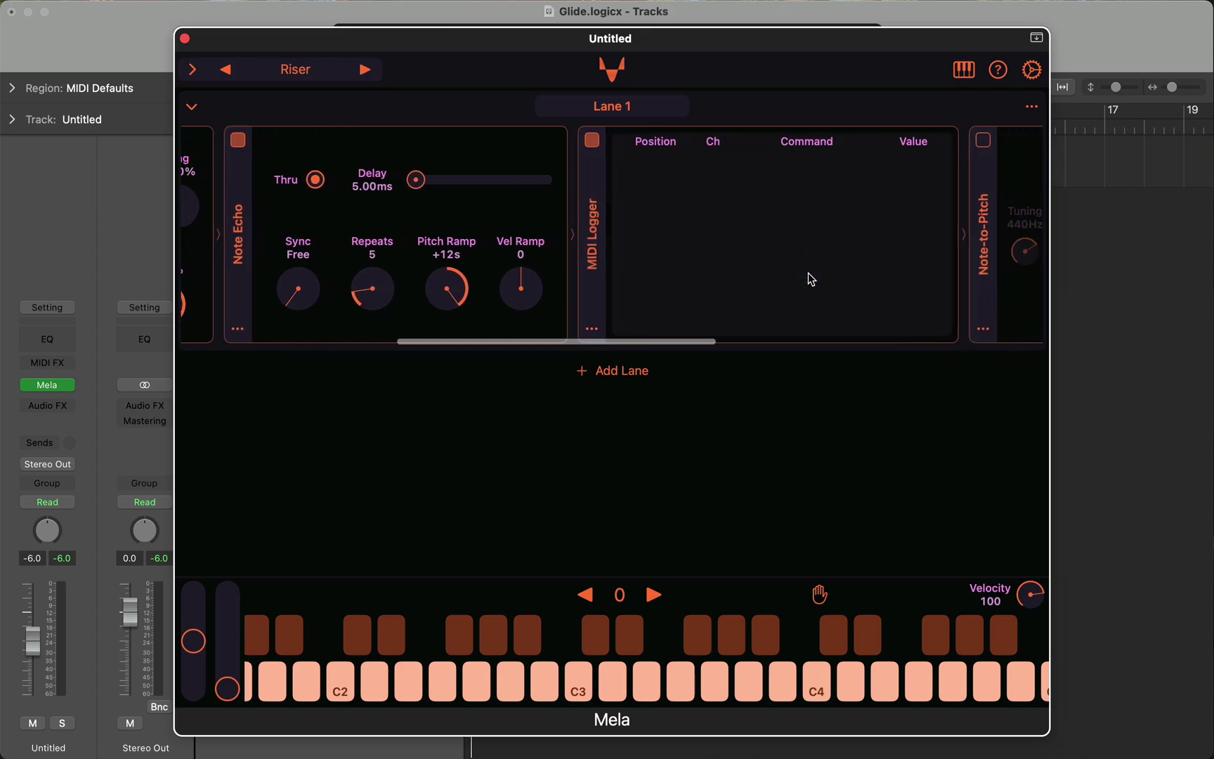
{"action": "left_click", "coordinate": [343, 692]}
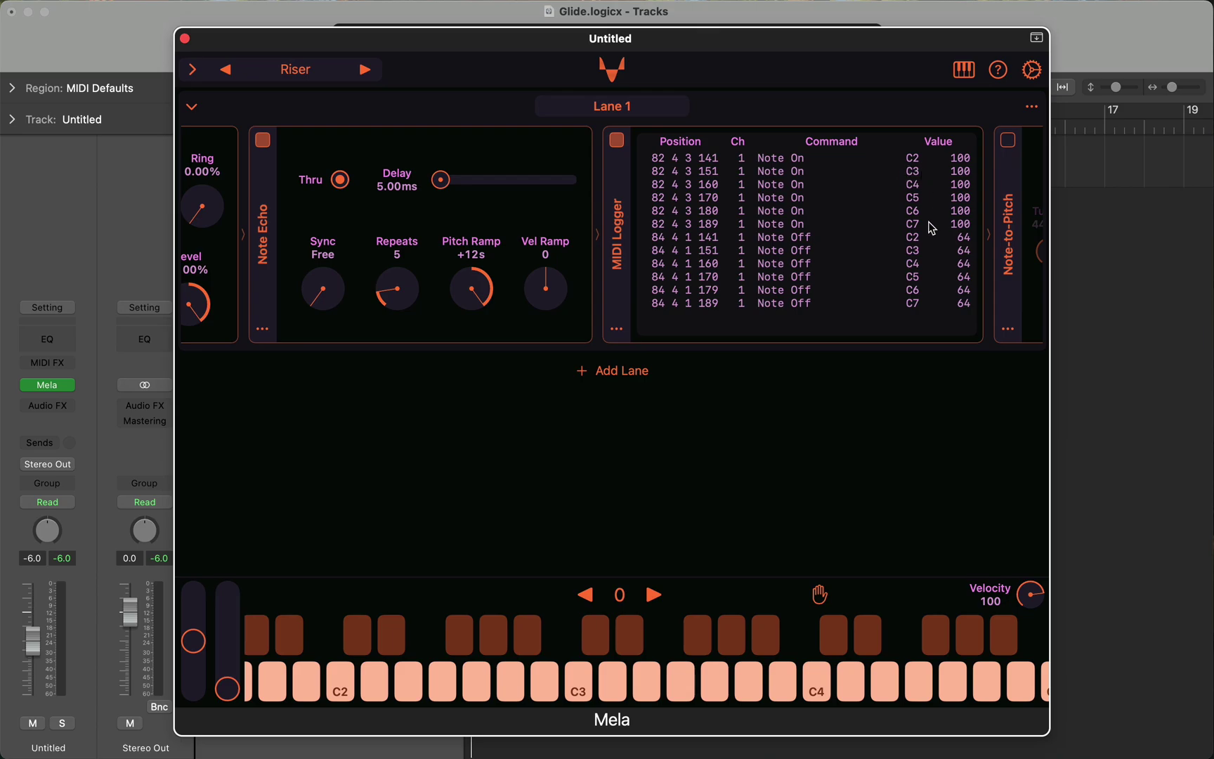
- Switch the Note-to-Pitch, Glide and VA Oscillator modules back on and collapse the MIDI Logger
{"action": "scroll", "coordinate": [930, 228], "scroll_direction": "right", "scroll_amount": 10}
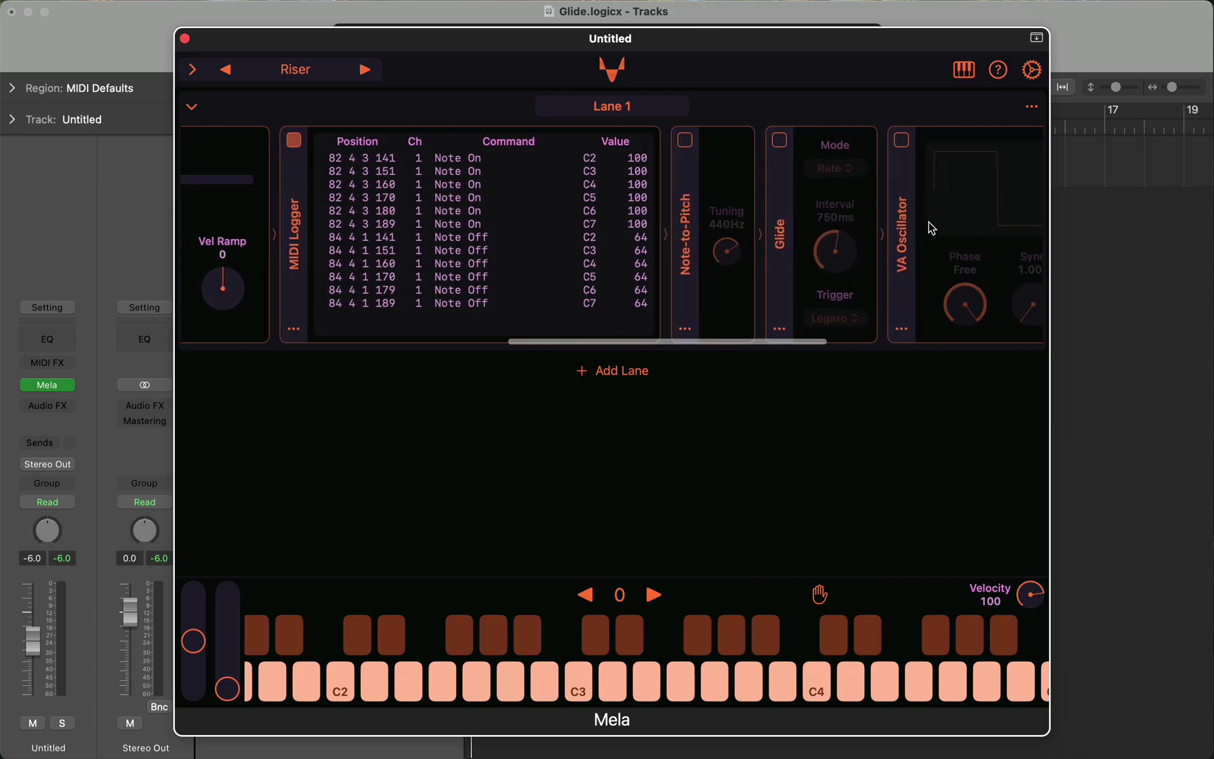
{"action": "scroll", "coordinate": [690, 201], "scroll_direction": "right", "scroll_amount": 4}
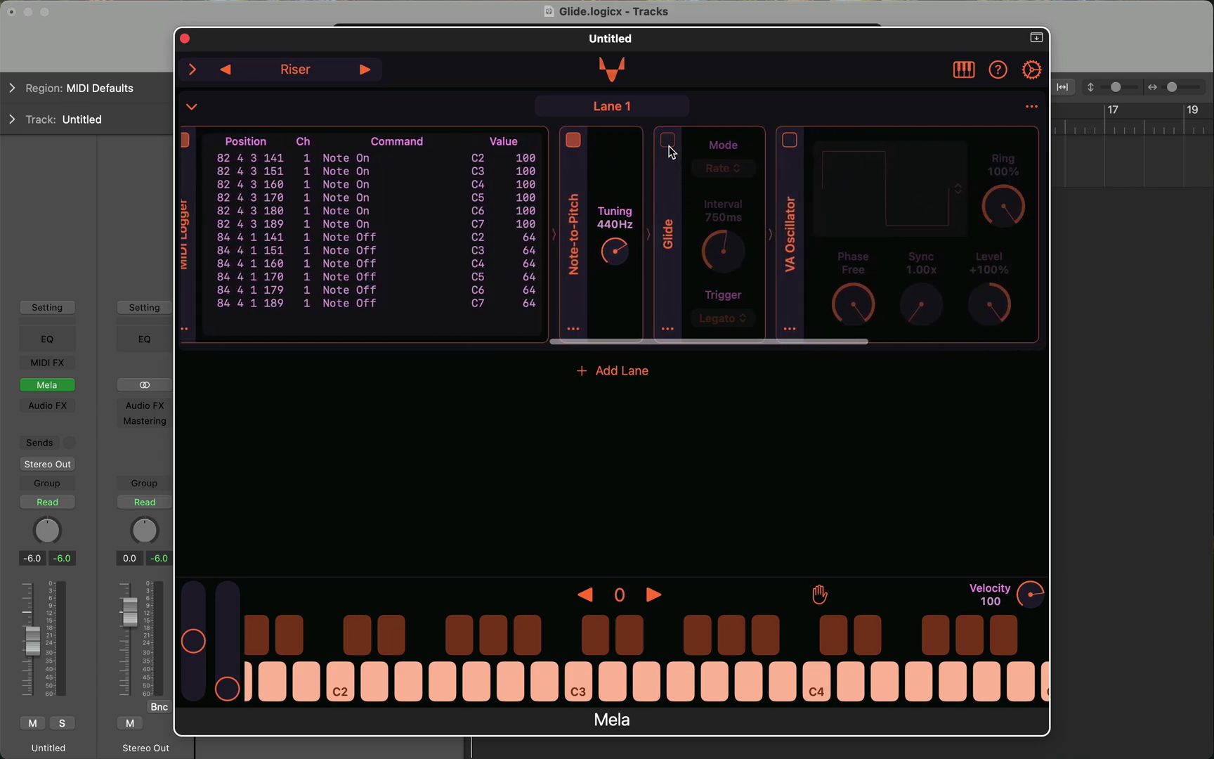
{"action": "left_click", "coordinate": [669, 139]}
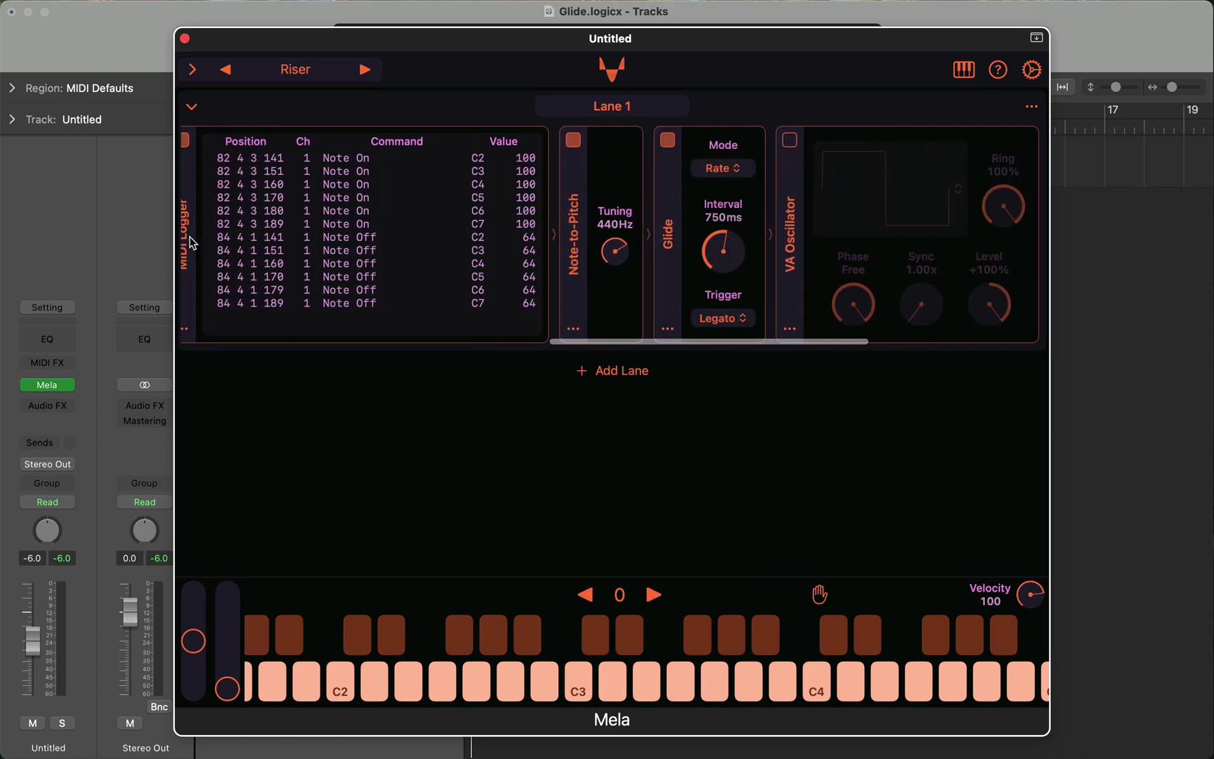
{"action": "scroll", "coordinate": [195, 243], "scroll_direction": "right", "scroll_amount": 11}
{"action": "scroll", "coordinate": [358, 252], "scroll_direction": "left", "scroll_amount": 4}
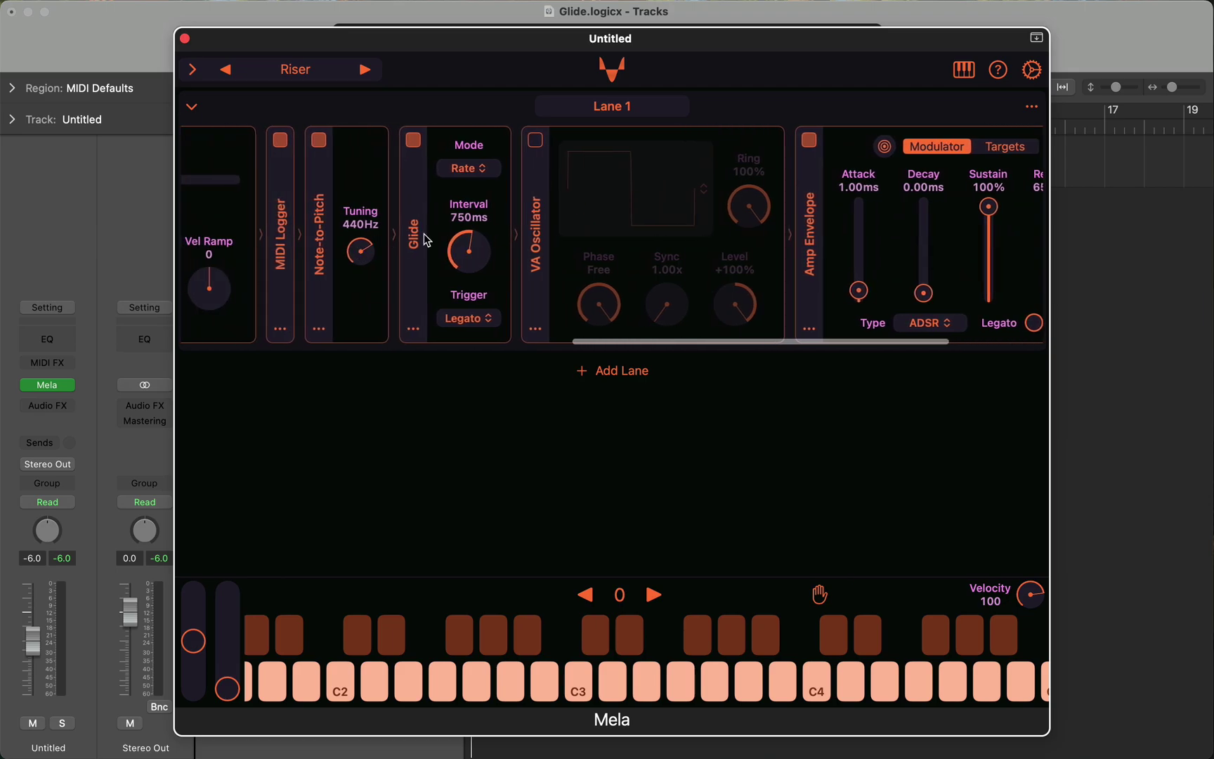
{"action": "left_click", "coordinate": [534, 140]}
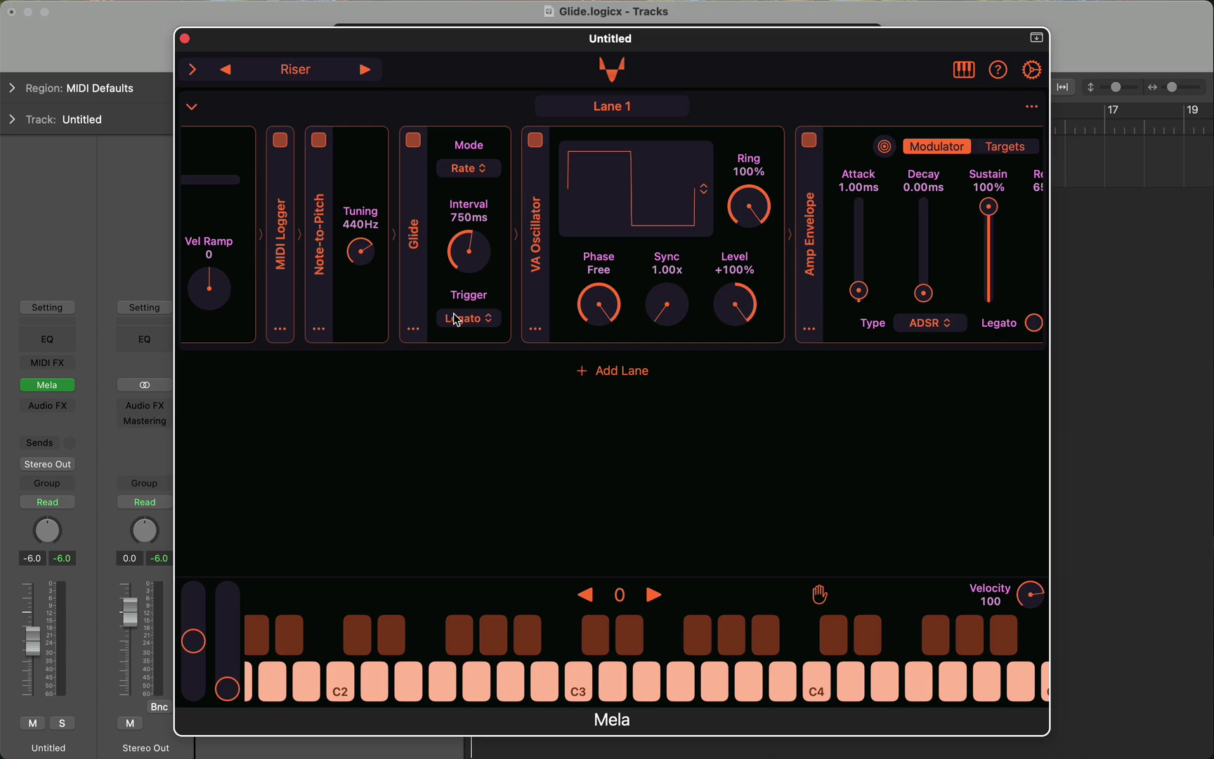
- Choose Rate as the Glide module's mode and audition the complete module chain with note C2
{"action": "left_click", "coordinate": [482, 173]}
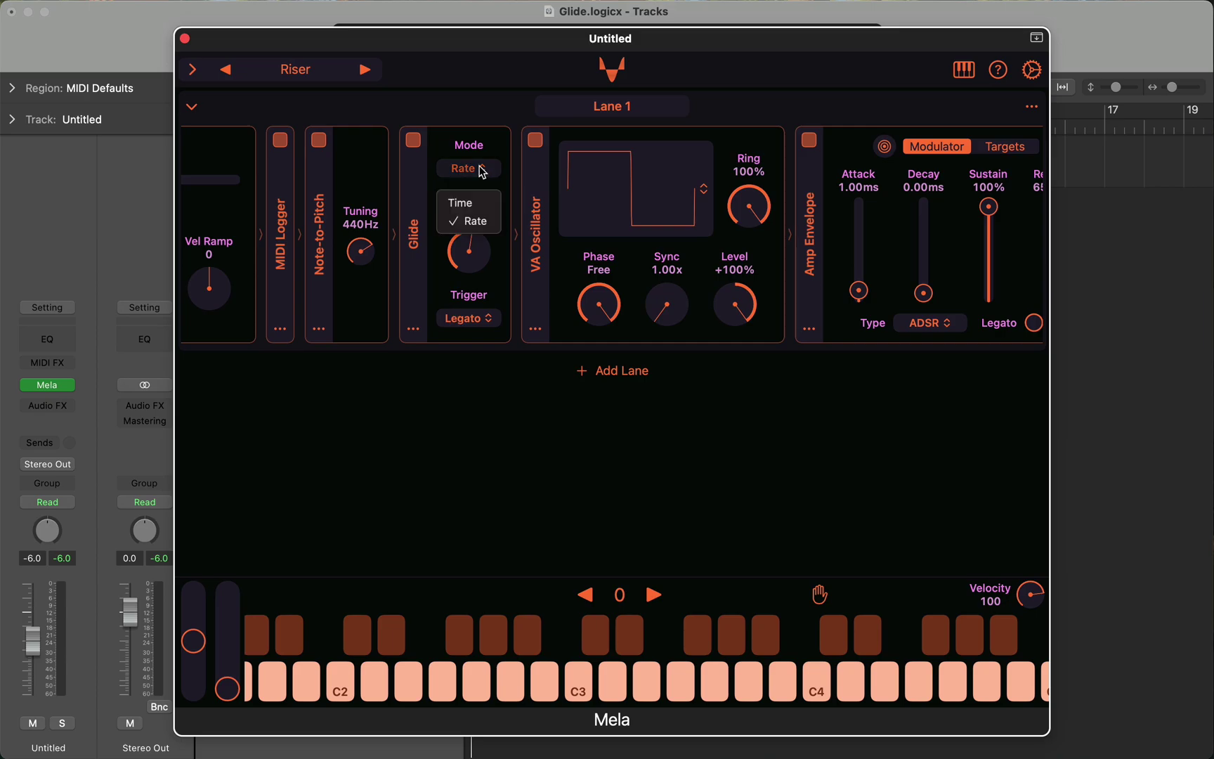
{"action": "left_click", "coordinate": [478, 220]}
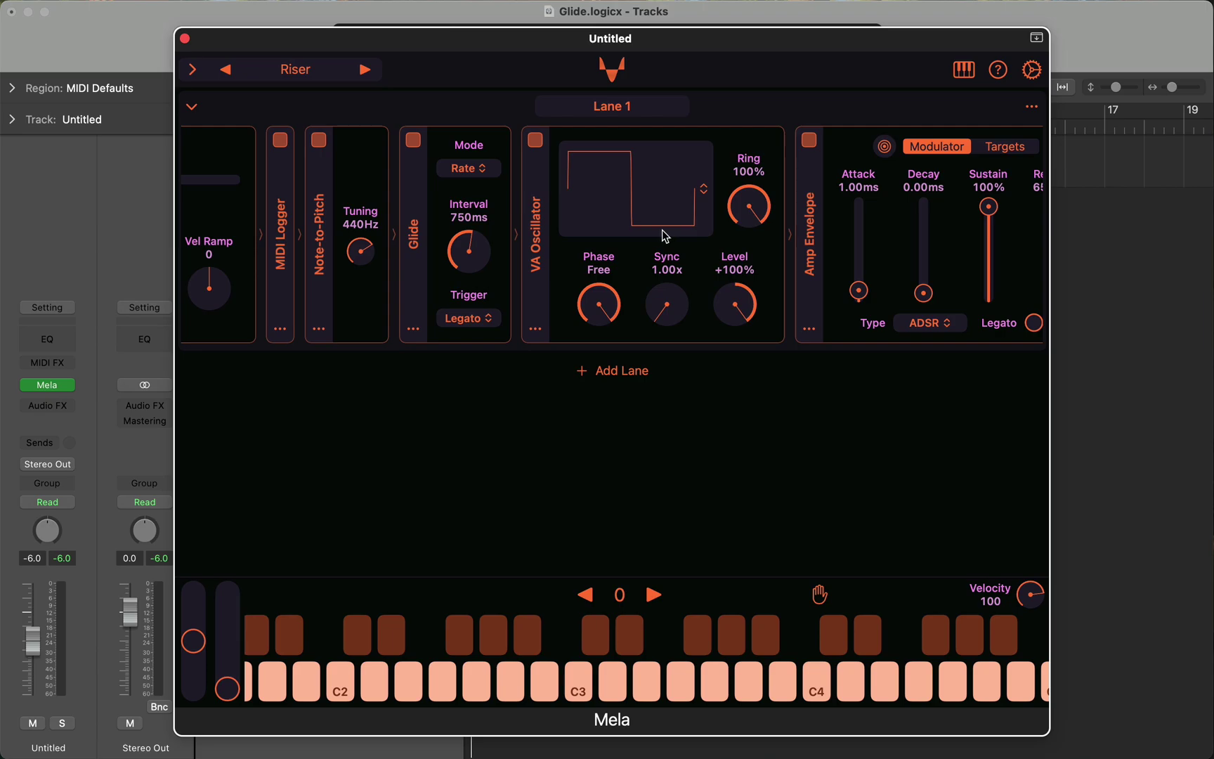
{"action": "scroll", "coordinate": [586, 252], "scroll_direction": "left", "scroll_amount": 10}
{"action": "scroll", "coordinate": [582, 253], "scroll_direction": "left", "scroll_amount": 2}
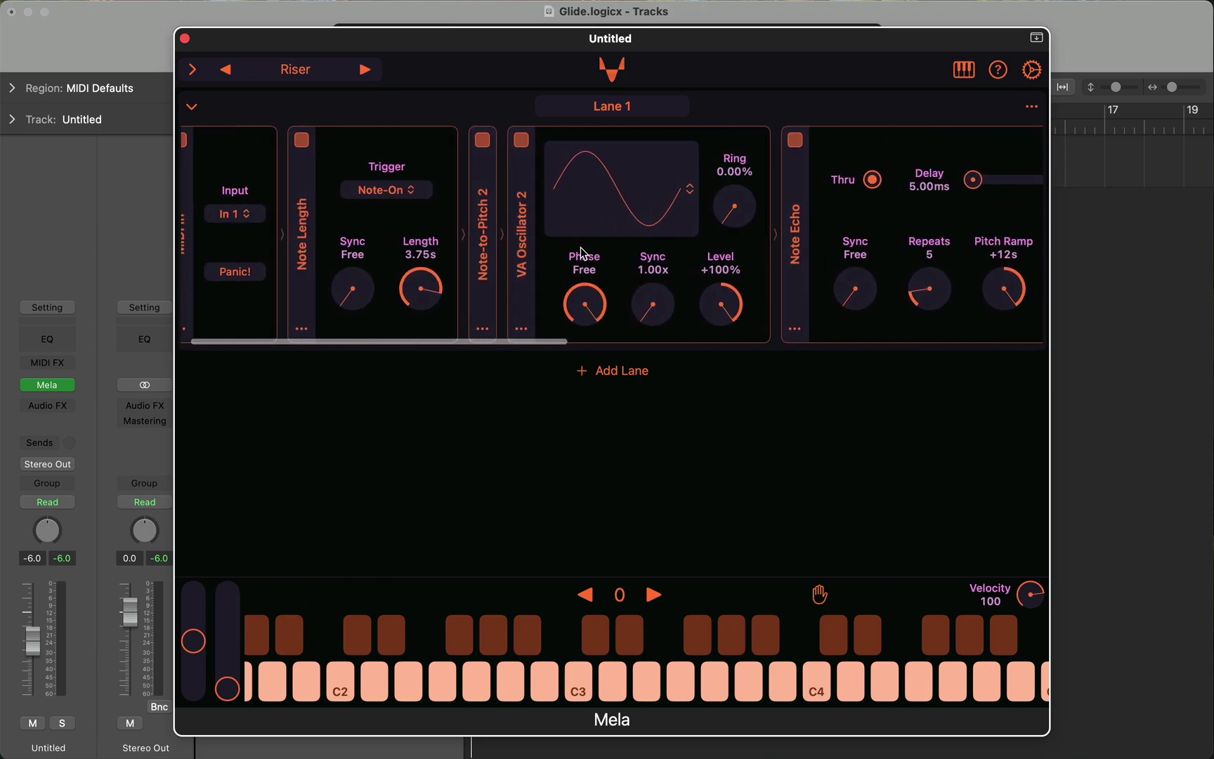
{"action": "scroll", "coordinate": [878, 256], "scroll_direction": "right", "scroll_amount": 15}
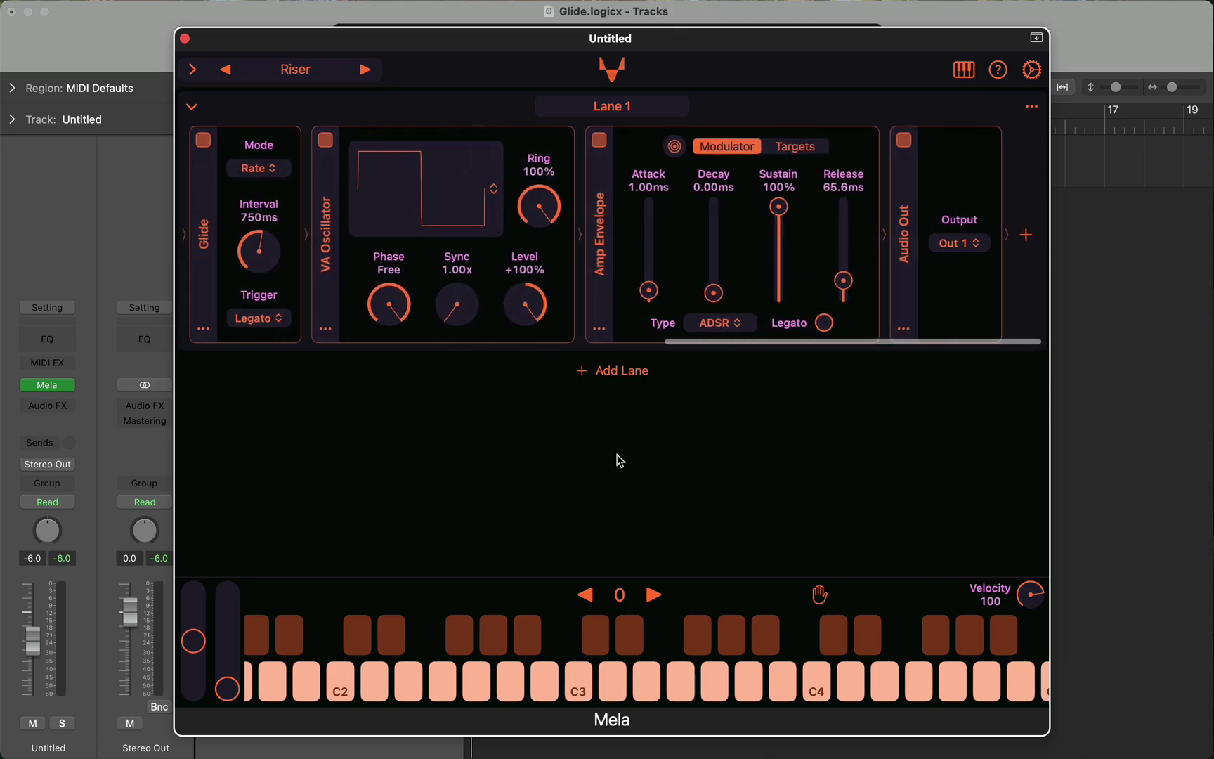
{"action": "left_click", "coordinate": [343, 678]}
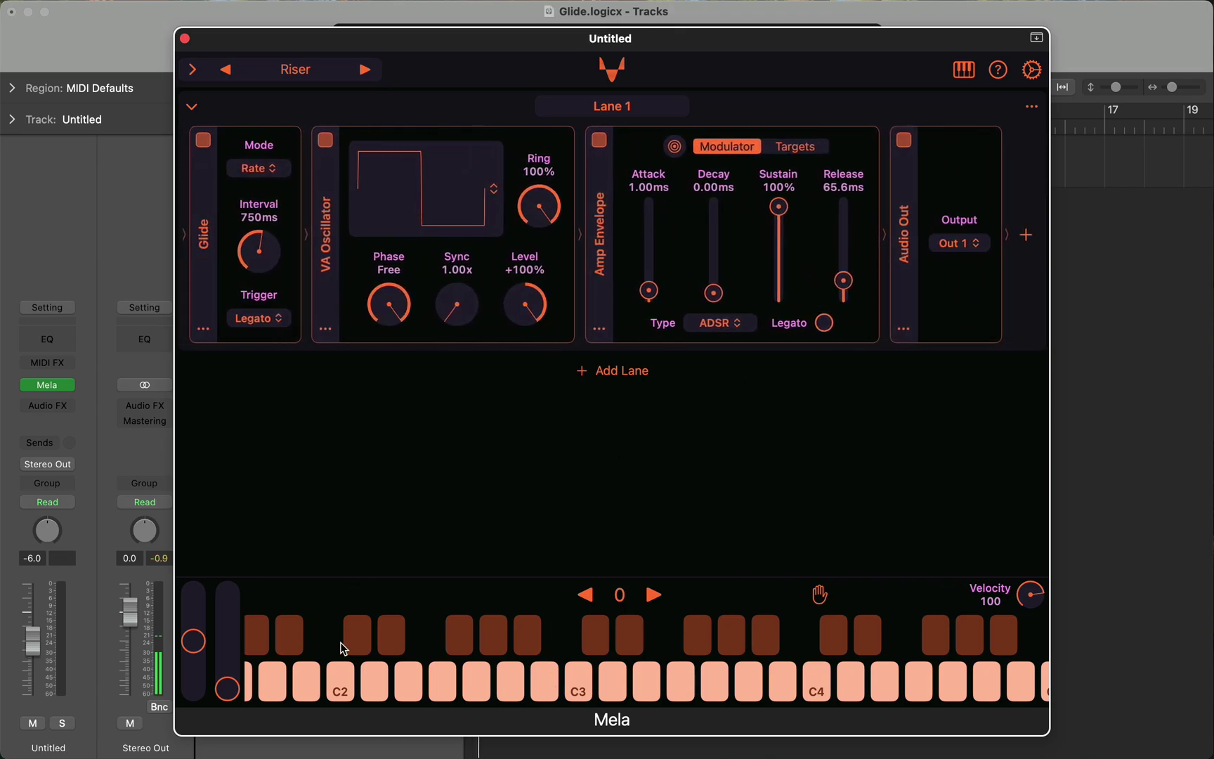
{"action": "left_click", "coordinate": [343, 691]}
- Examine the Note Length, Note Echo and Glide settings along the lane
{"action": "scroll", "coordinate": [394, 302], "scroll_direction": "left", "scroll_amount": 5}
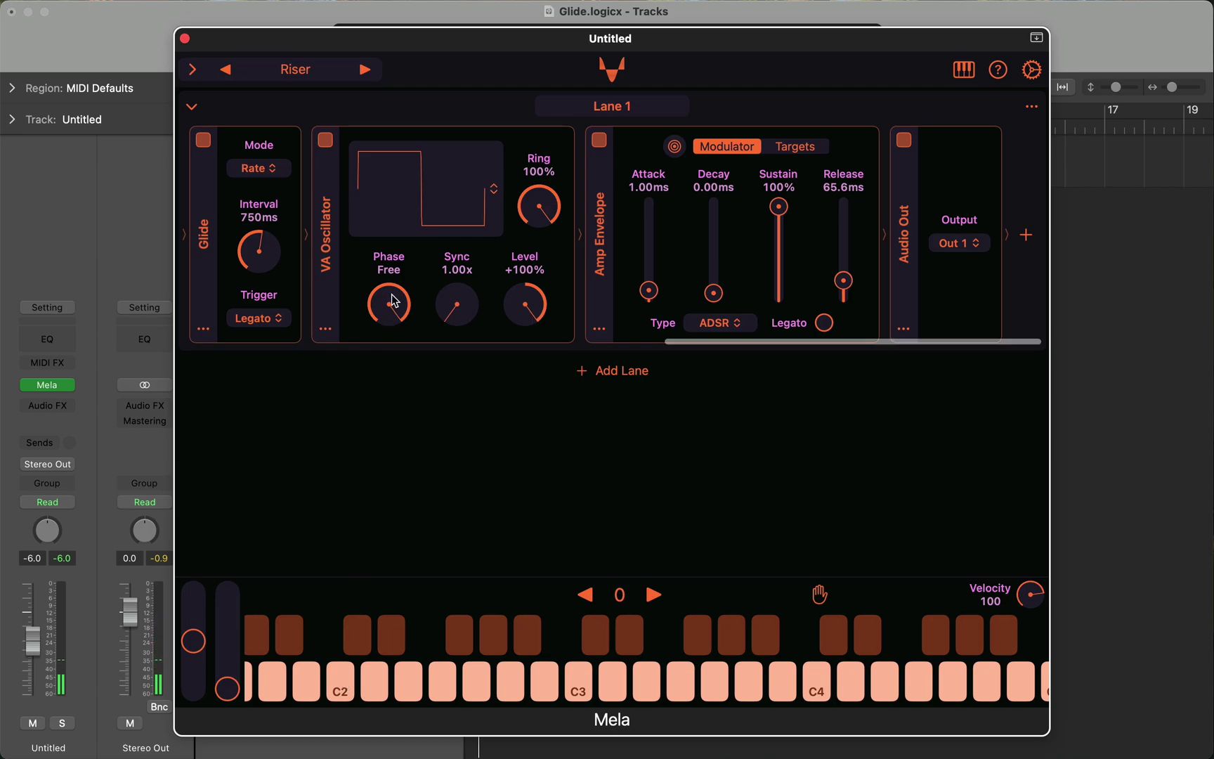
{"action": "scroll", "coordinate": [395, 302], "scroll_direction": "left", "scroll_amount": 10}
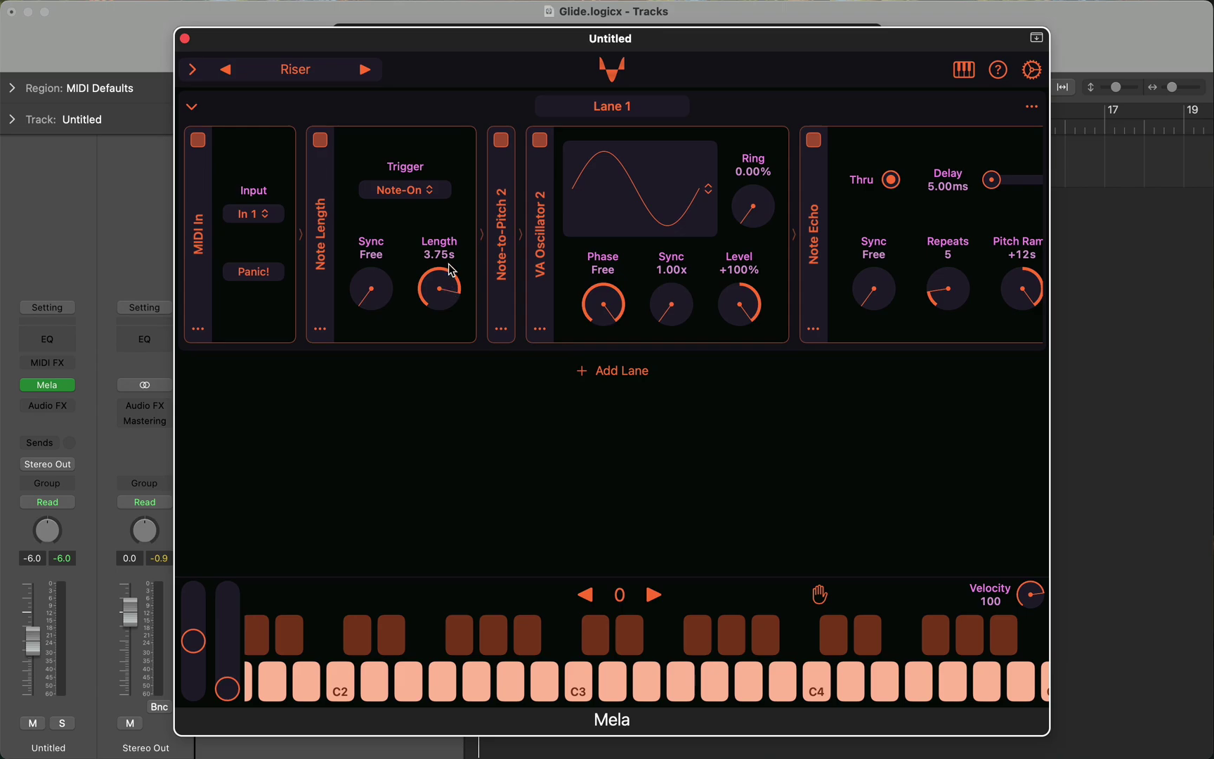
{"action": "scroll", "coordinate": [452, 272], "scroll_direction": "right", "scroll_amount": 5}
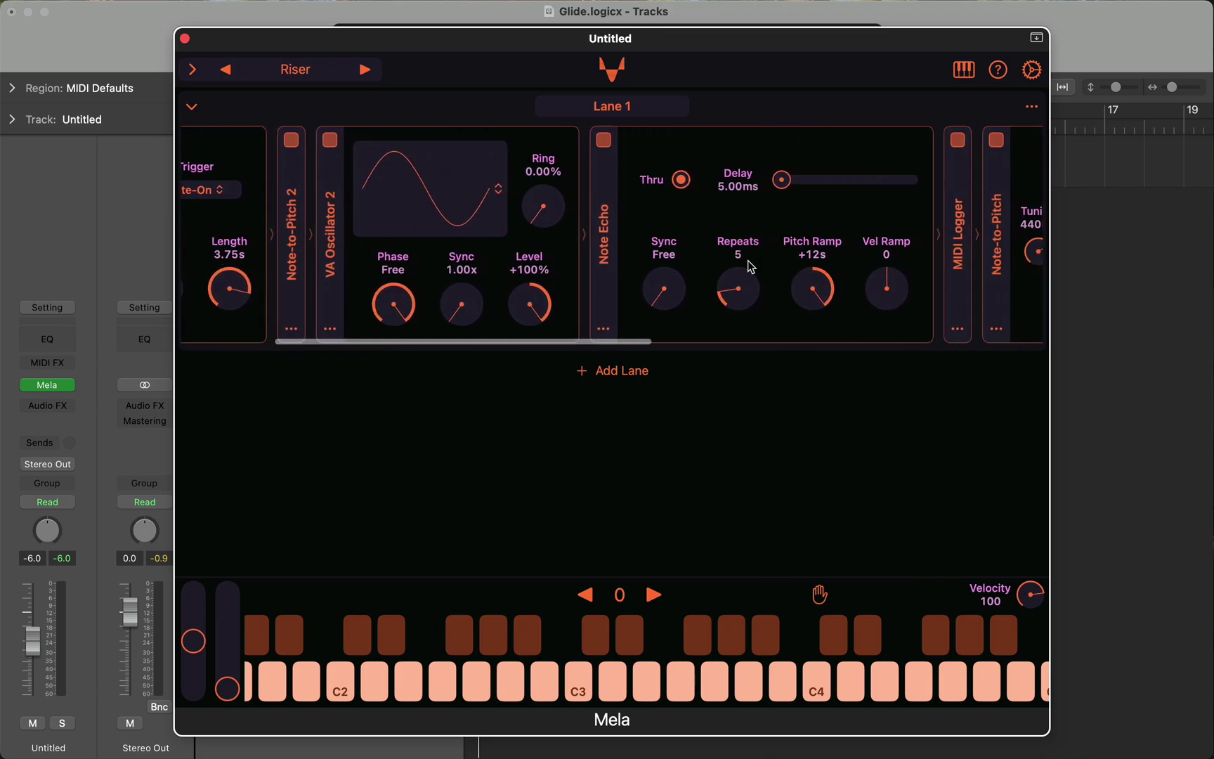
{"action": "scroll", "coordinate": [750, 266], "scroll_direction": "right", "scroll_amount": 5}
{"action": "scroll", "coordinate": [750, 265], "scroll_direction": "right", "scroll_amount": 3}
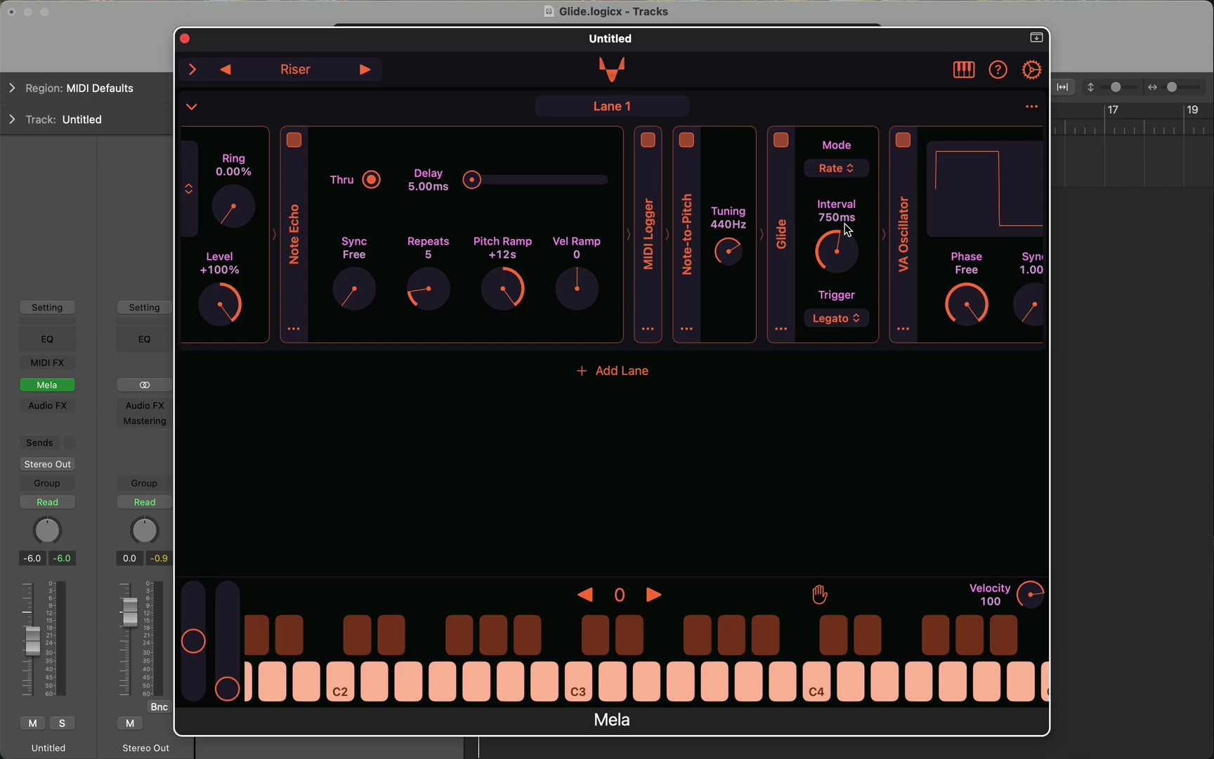
{"action": "scroll", "coordinate": [848, 230], "scroll_direction": "left", "scroll_amount": 10}
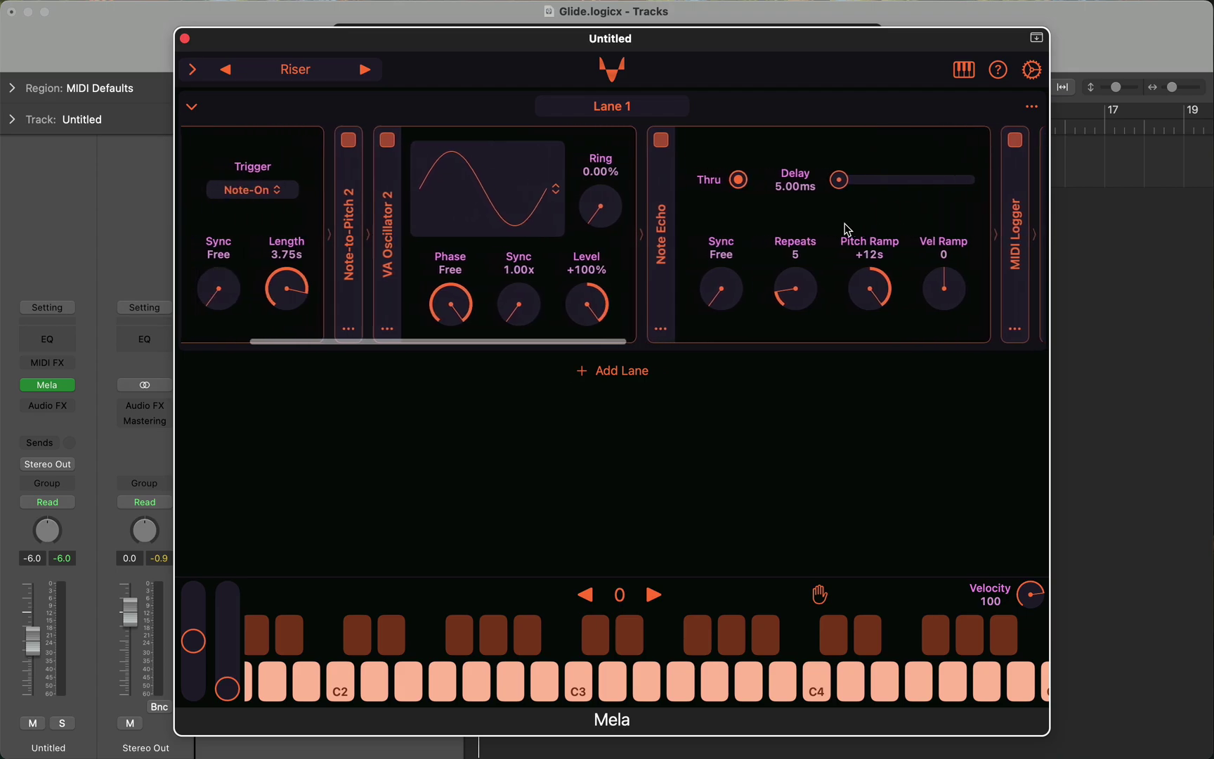
{"action": "scroll", "coordinate": [848, 230], "scroll_direction": "right", "scroll_amount": 10}
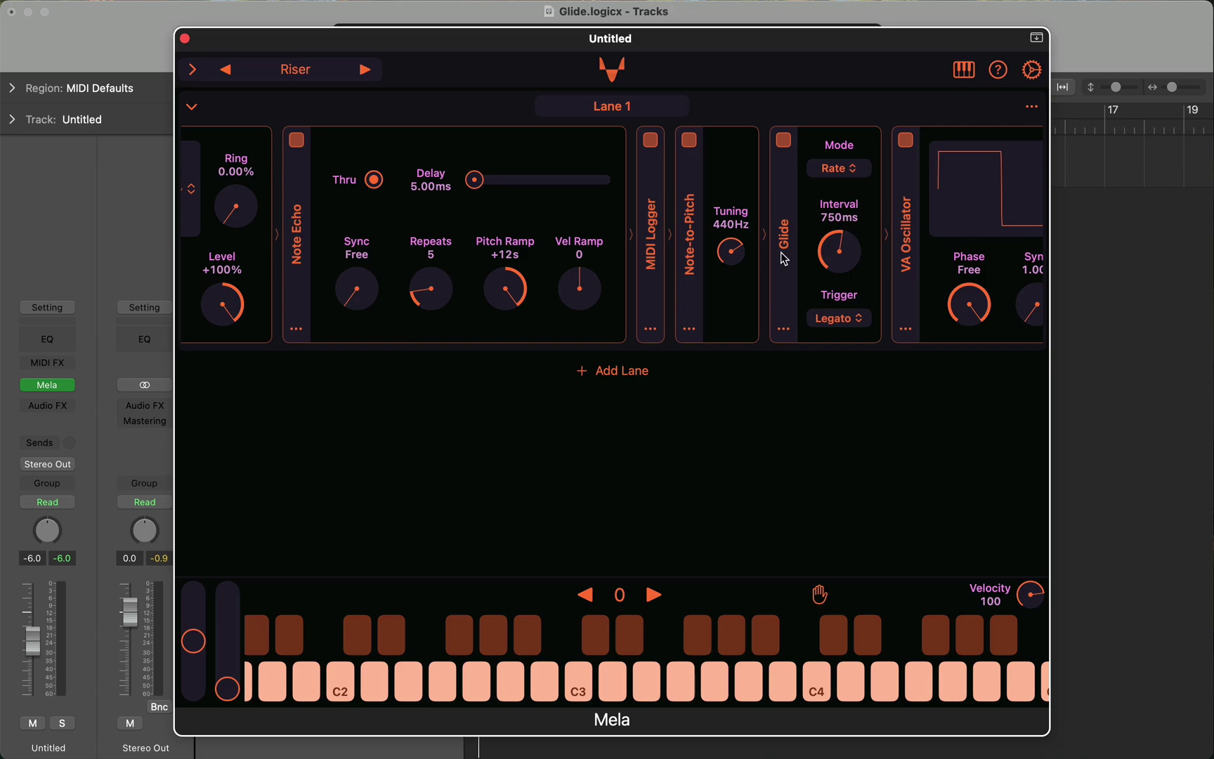
- Set the Note Echo's Pitch Ramp to −12s and audition the falling version with note C3
{"action": "left_click_drag", "start_coordinate": [507, 296], "coordinate": [509, 452]}
{"action": "left_click", "coordinate": [581, 691]}
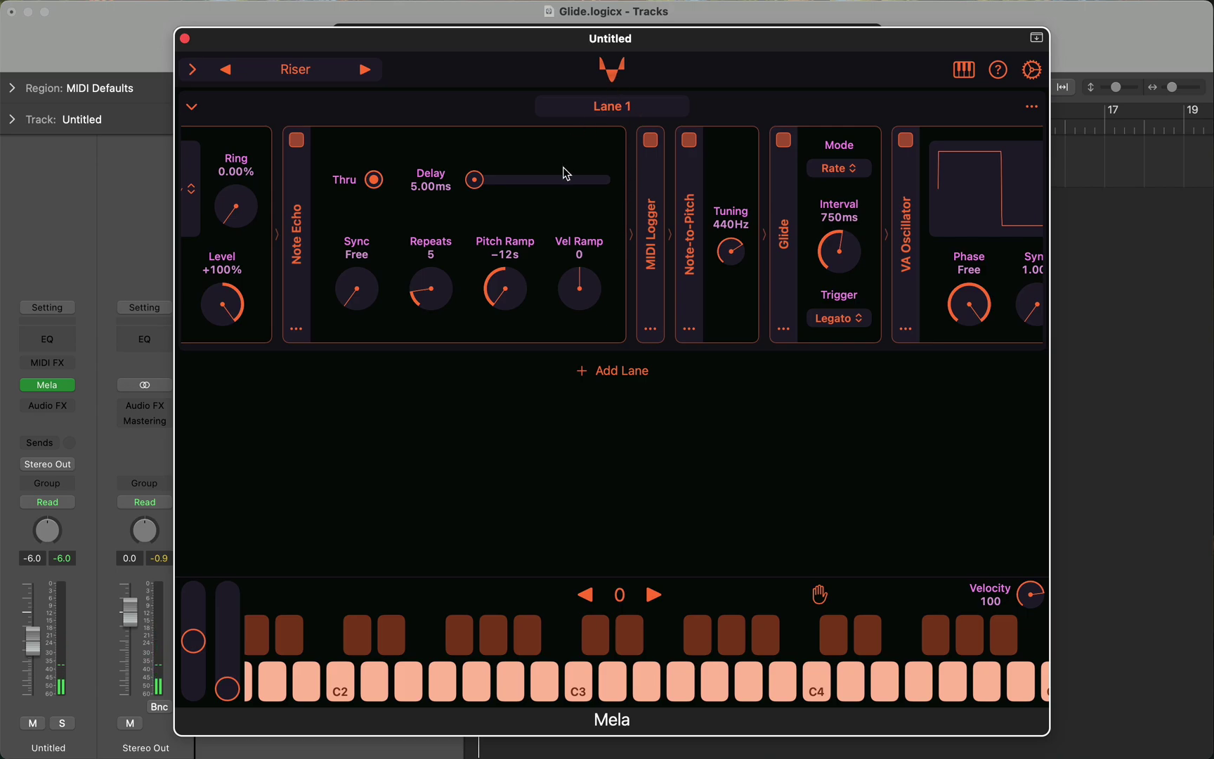
- Open the plug-in's version and credits information
{"action": "scroll", "coordinate": [565, 173], "scroll_direction": "left", "scroll_amount": 3}
{"action": "scroll", "coordinate": [565, 174], "scroll_direction": "left", "scroll_amount": 4}
{"action": "left_click", "coordinate": [611, 71]}
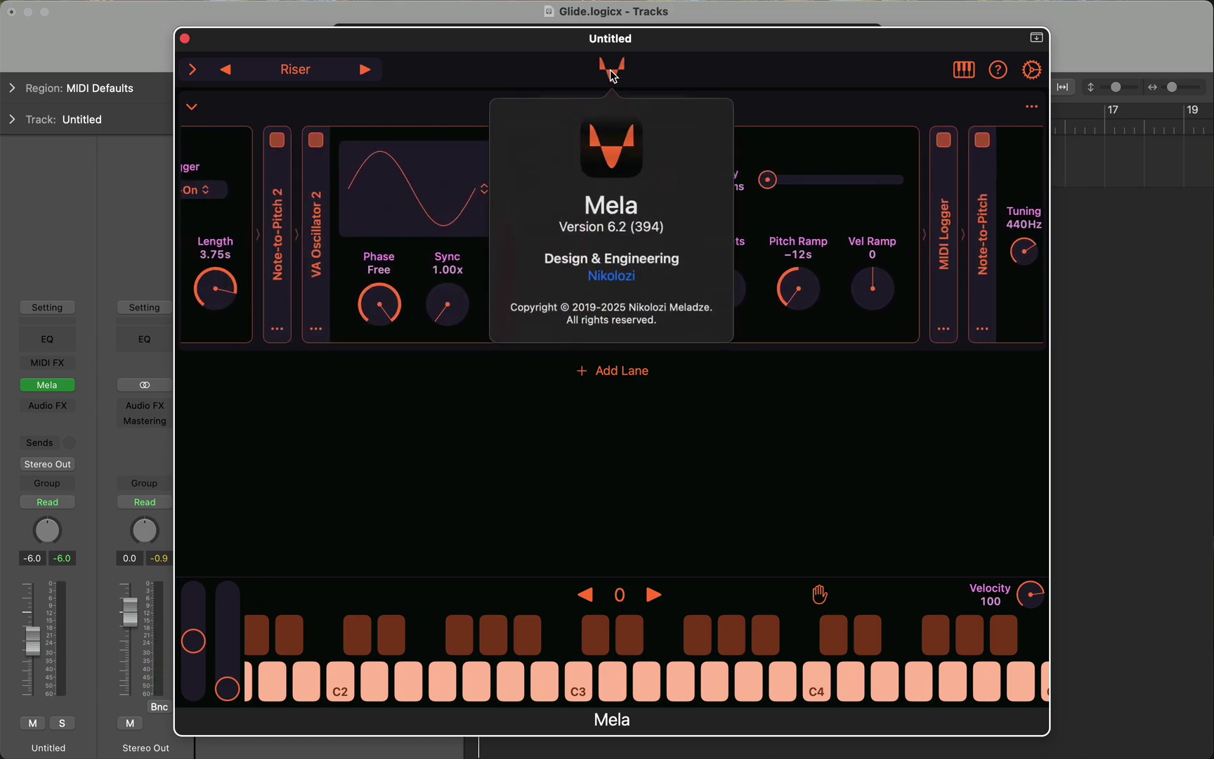